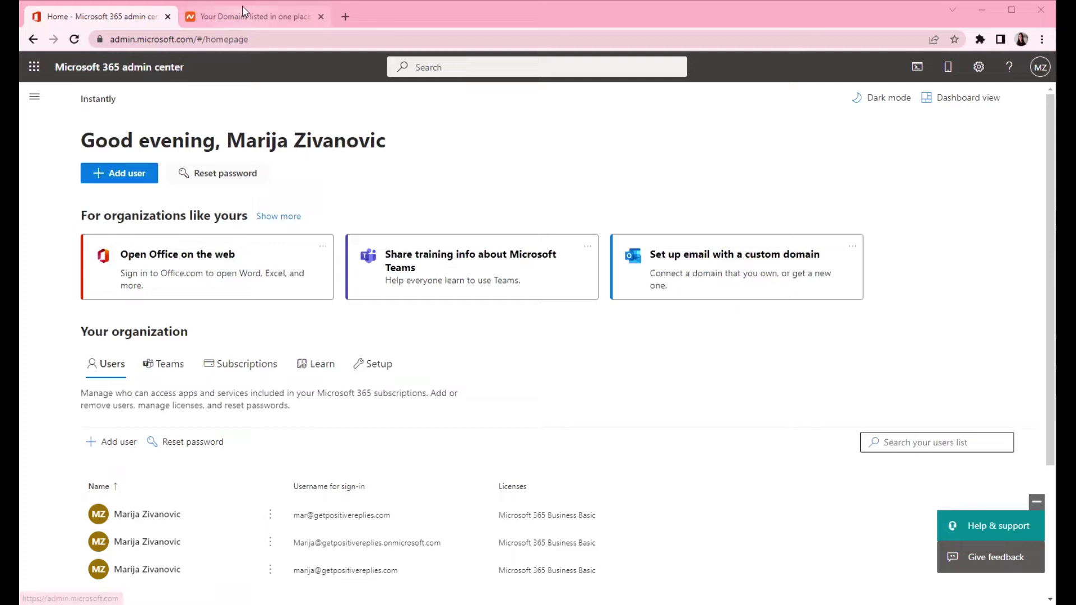
Step: Return to the admin center home and search 'domains' to reach the Domains page
{"action": "left_click", "coordinate": [244, 22]}
{"action": "scroll", "coordinate": [415, 369], "scroll_direction": "up", "scroll_amount": 3}
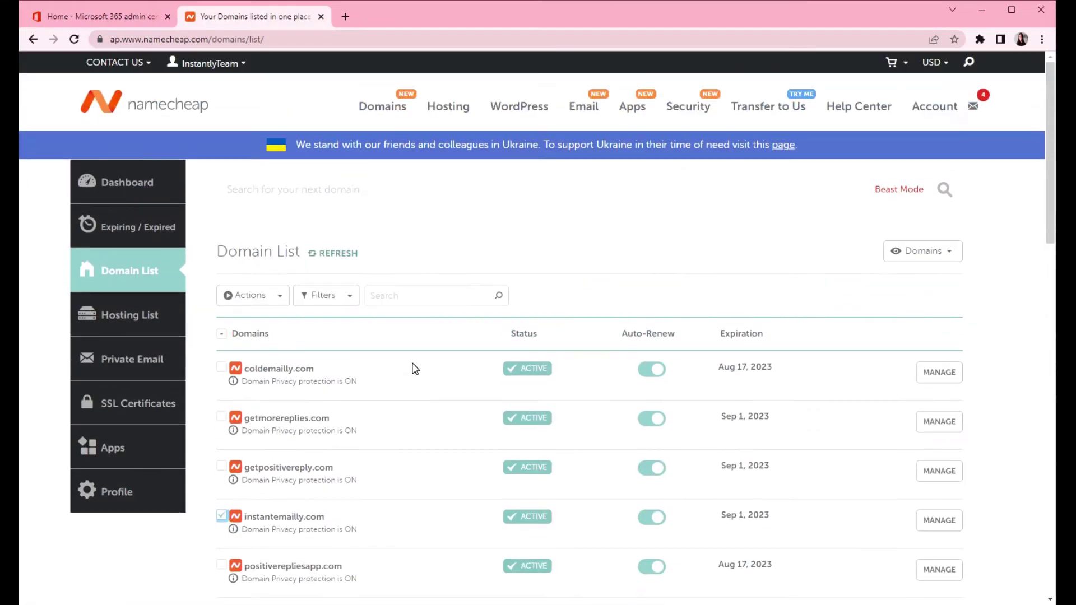
{"action": "left_click", "coordinate": [110, 18]}
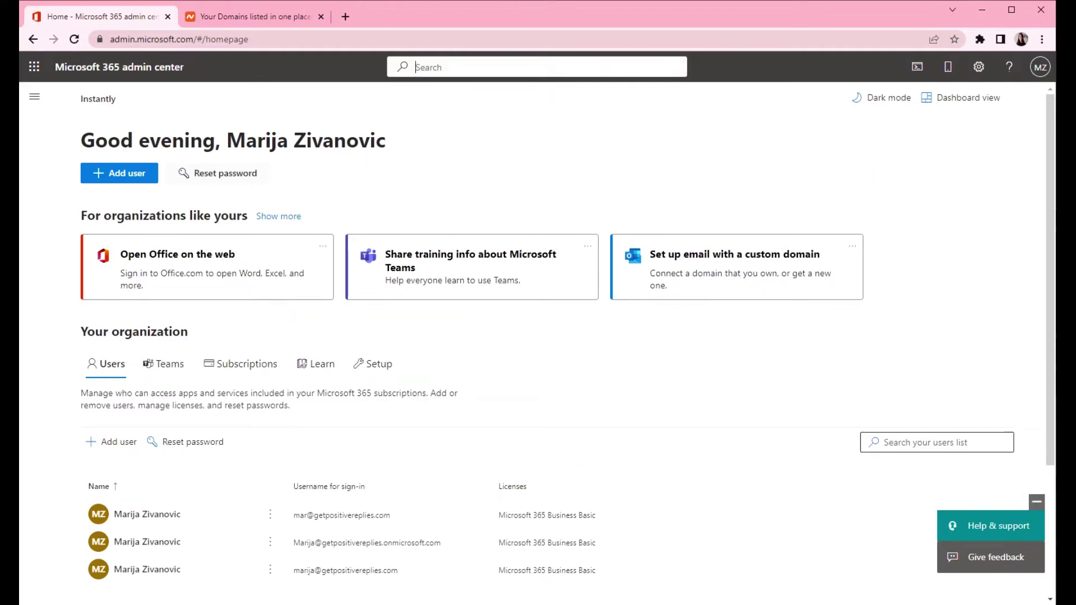
{"action": "left_click", "coordinate": [416, 67]}
{"action": "type", "text": "domains"}
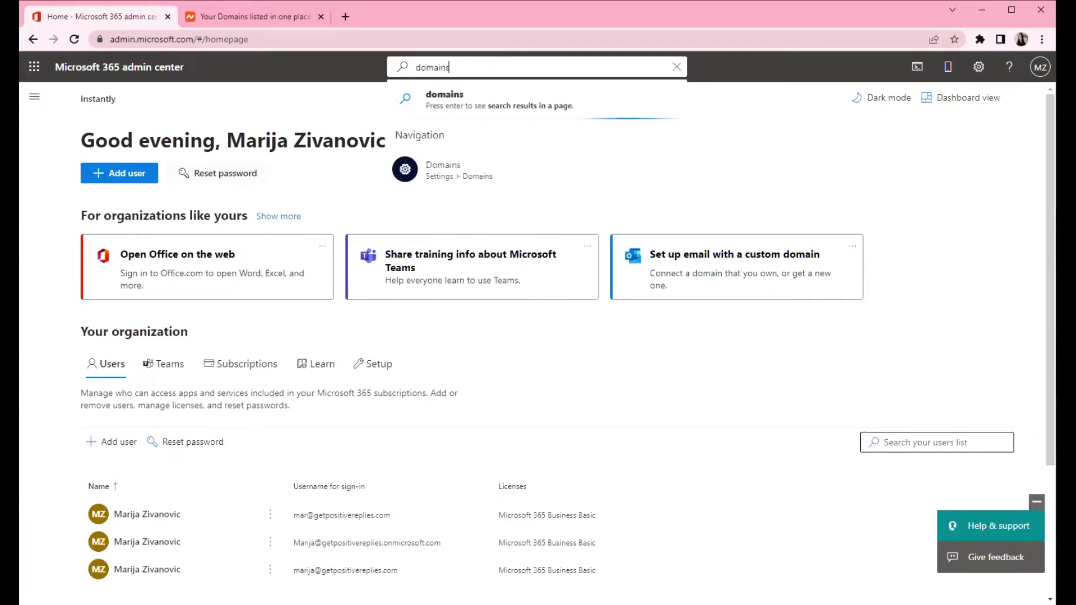
{"action": "left_click", "coordinate": [447, 180]}
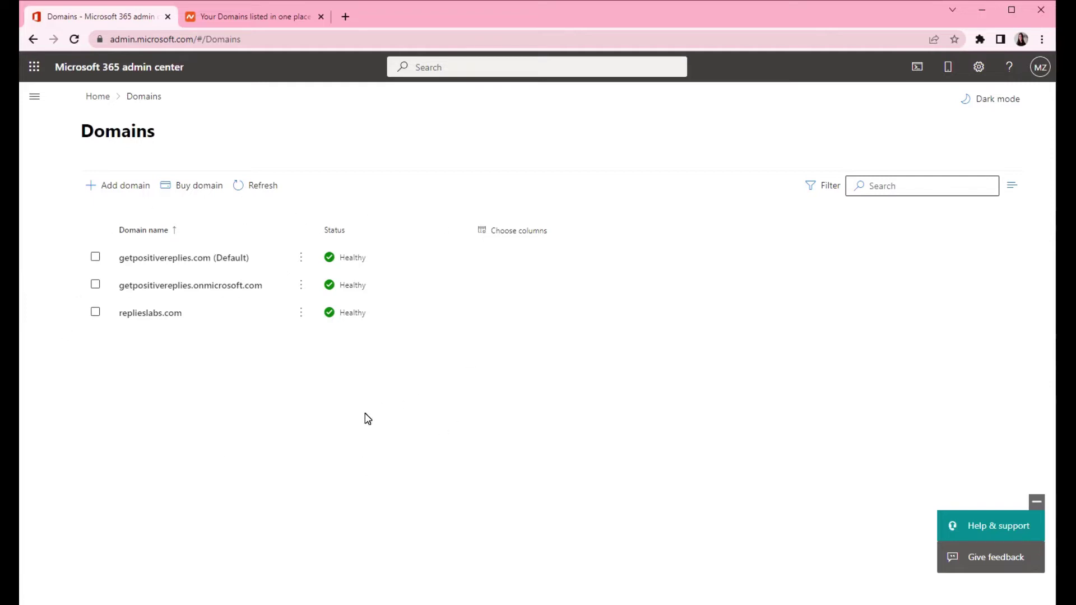
Step: Add instantemailly.com as a new domain and choose TXT-record verification
{"action": "left_click", "coordinate": [100, 188]}
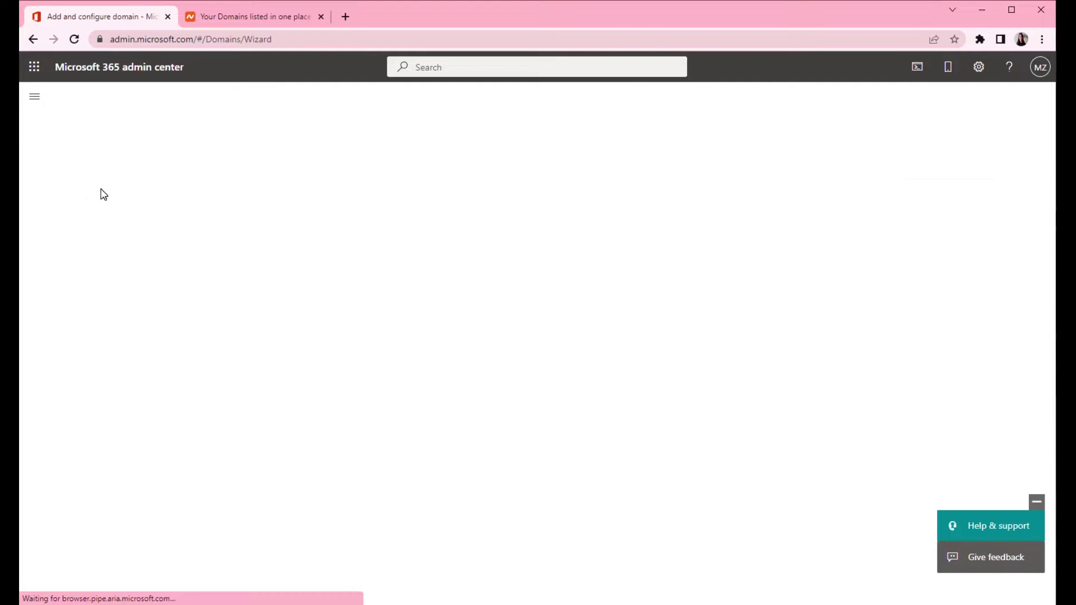
{"action": "left_click", "coordinate": [224, 16]}
{"action": "scroll", "coordinate": [365, 392], "scroll_direction": "down", "scroll_amount": 1}
{"action": "left_click_drag", "start_coordinate": [326, 453], "coordinate": [249, 454]}
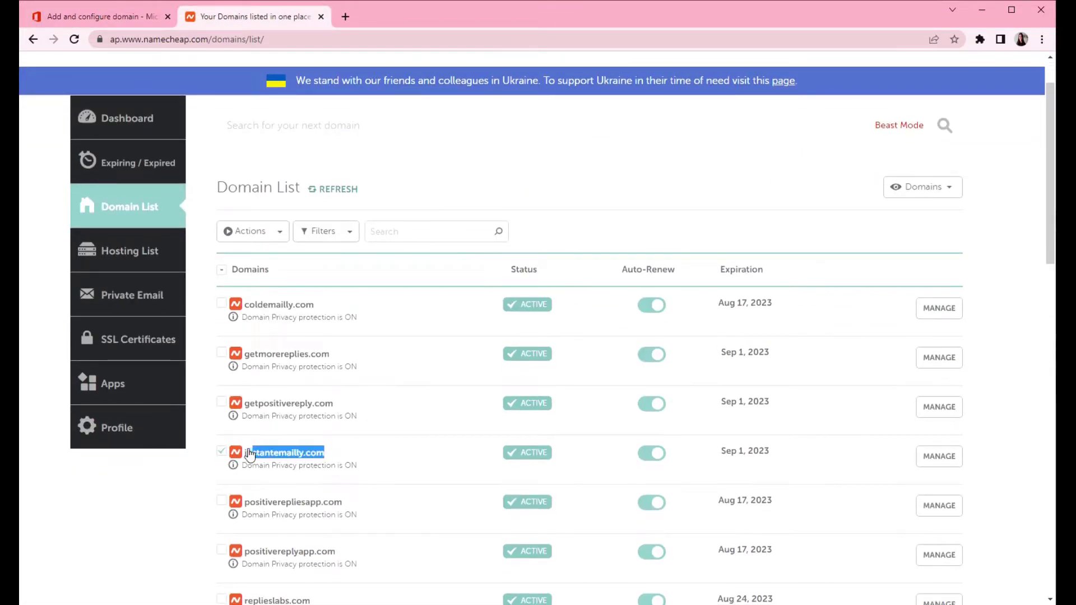
{"action": "left_click", "coordinate": [84, 17]}
{"action": "type", "text": "instantemailly.com"}
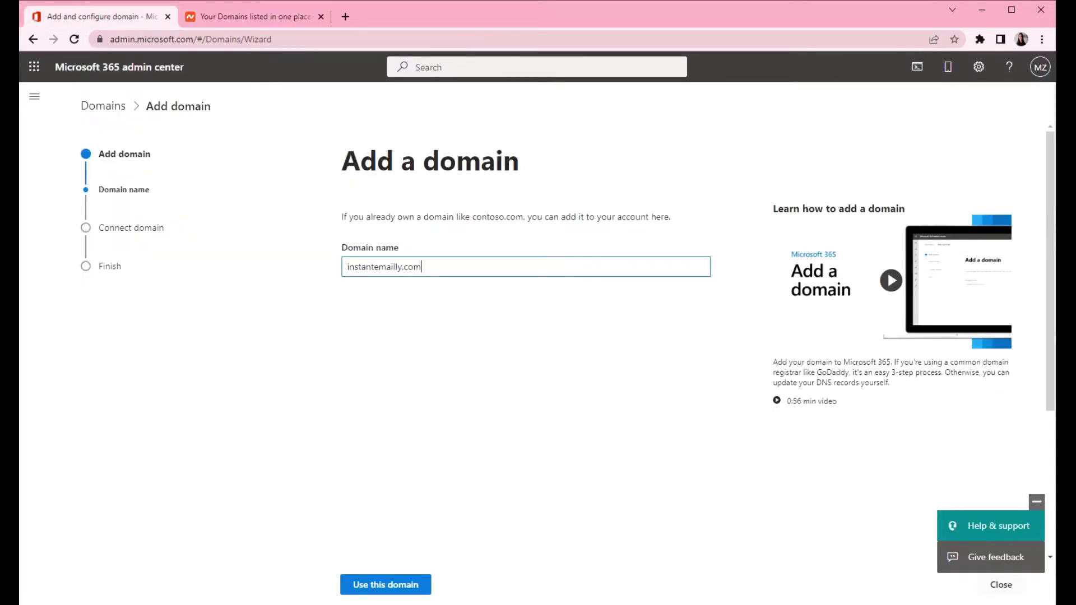
{"action": "left_click", "coordinate": [396, 587]}
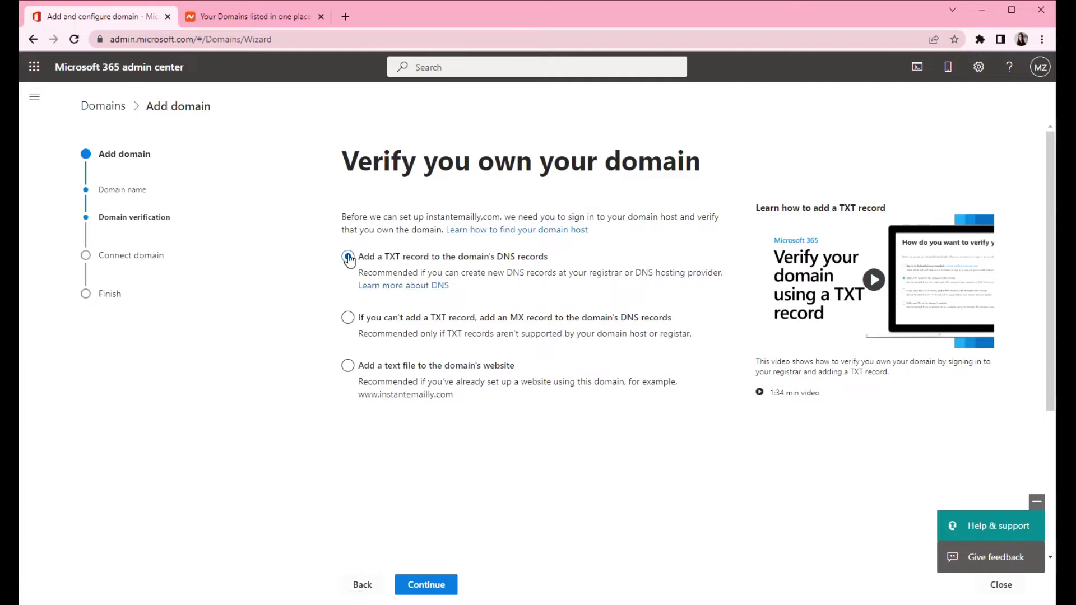
{"action": "left_click", "coordinate": [426, 585]}
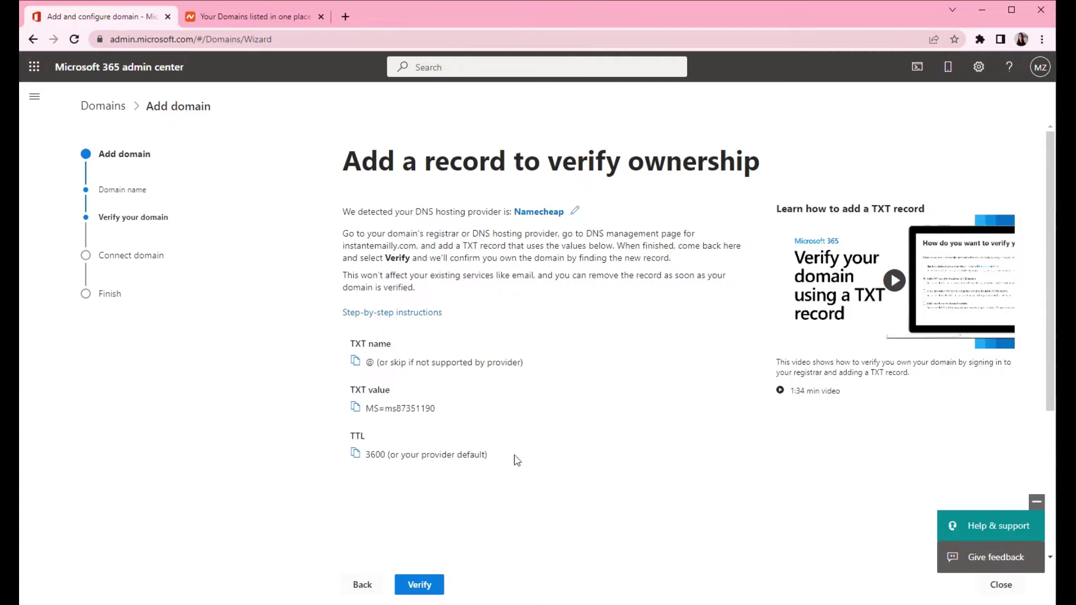
Step: Manage instantemailly.com in Namecheap and review its Advanced DNS CNAME and URL Redirect records
{"action": "left_click", "coordinate": [213, 17]}
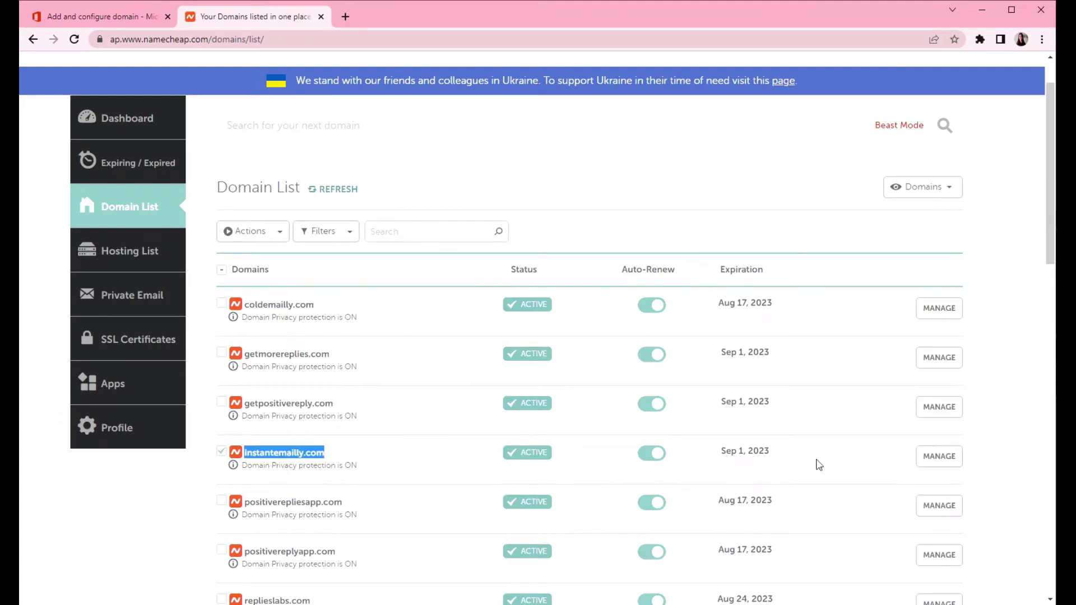
{"action": "left_click", "coordinate": [945, 461]}
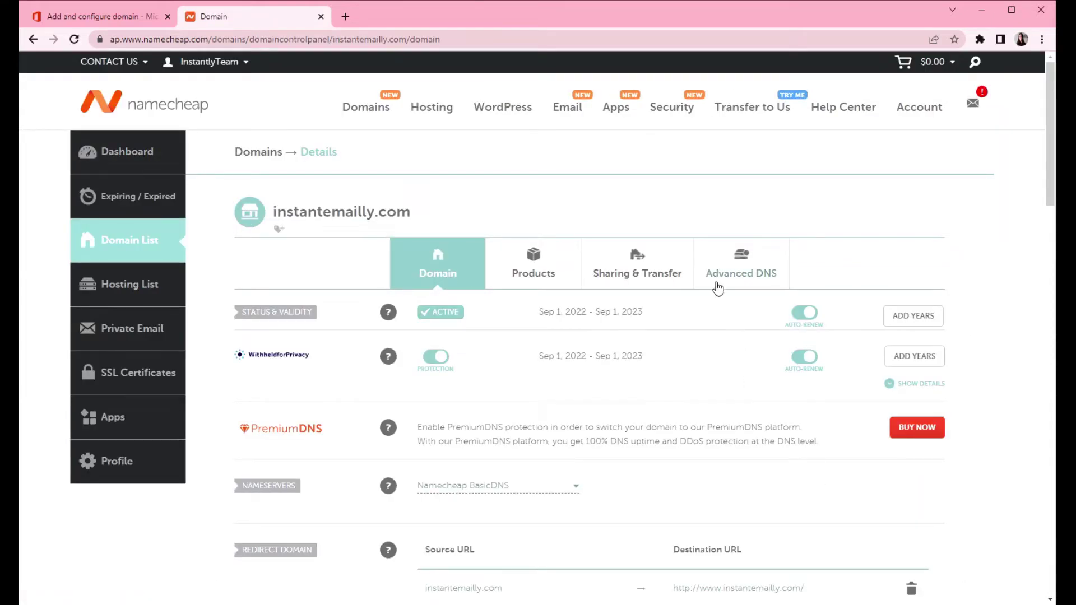
{"action": "left_click", "coordinate": [727, 262]}
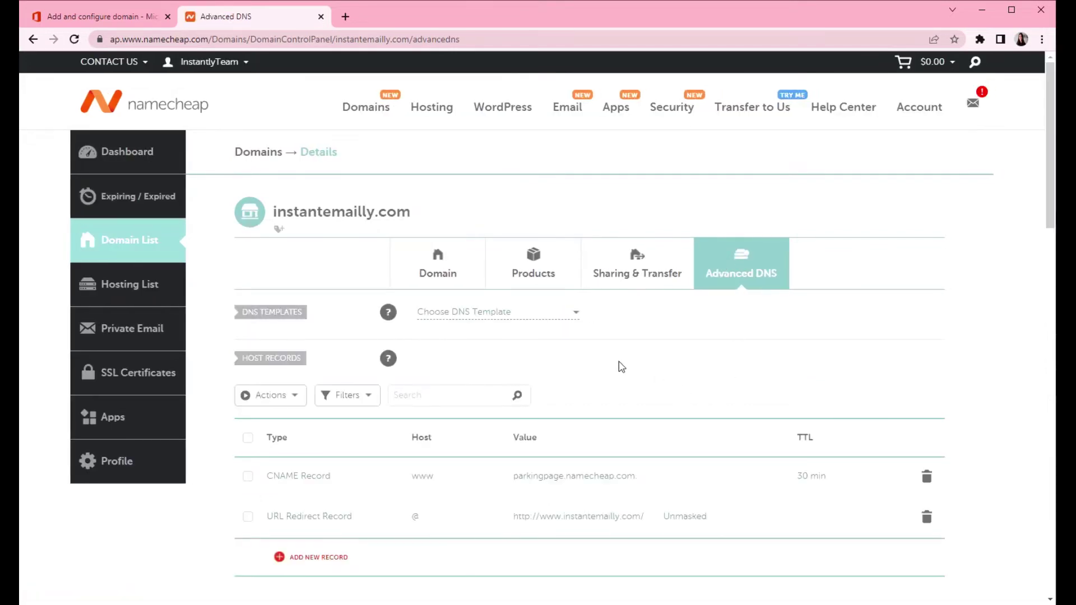
{"action": "scroll", "coordinate": [618, 366], "scroll_direction": "down", "scroll_amount": 5}
{"action": "scroll", "coordinate": [618, 366], "scroll_direction": "down", "scroll_amount": 5}
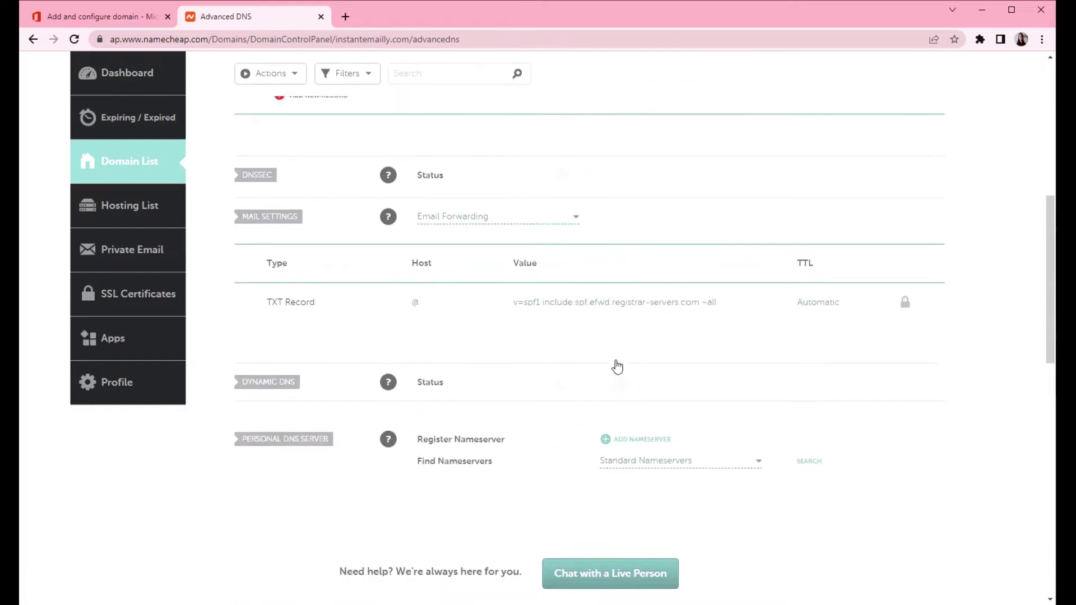
{"action": "scroll", "coordinate": [618, 366], "scroll_direction": "up", "scroll_amount": 9}
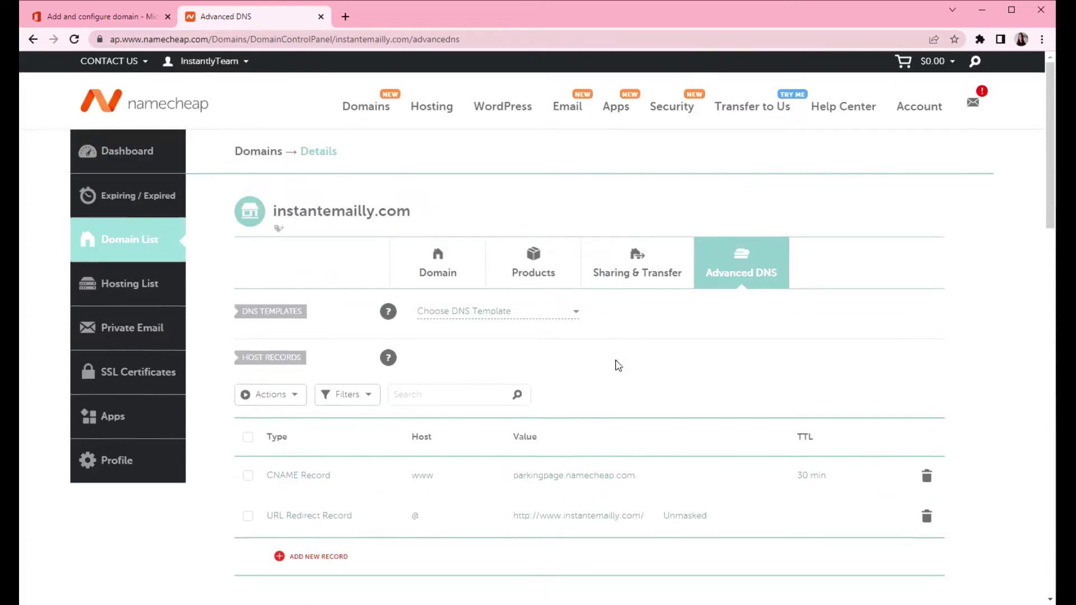
{"action": "scroll", "coordinate": [618, 365], "scroll_direction": "down", "scroll_amount": 1}
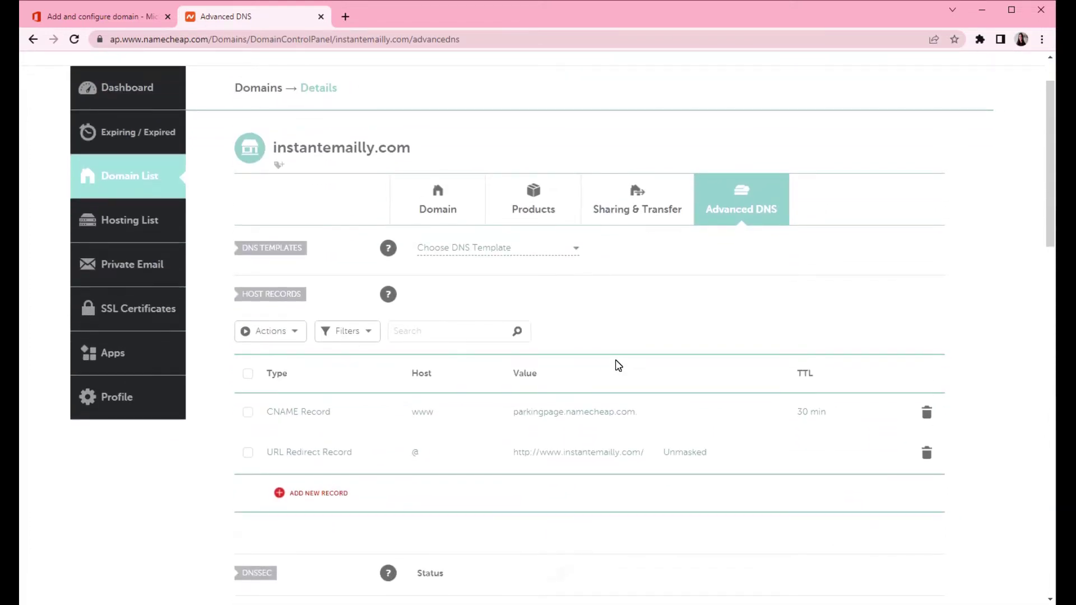
{"action": "scroll", "coordinate": [619, 365], "scroll_direction": "down", "scroll_amount": 1}
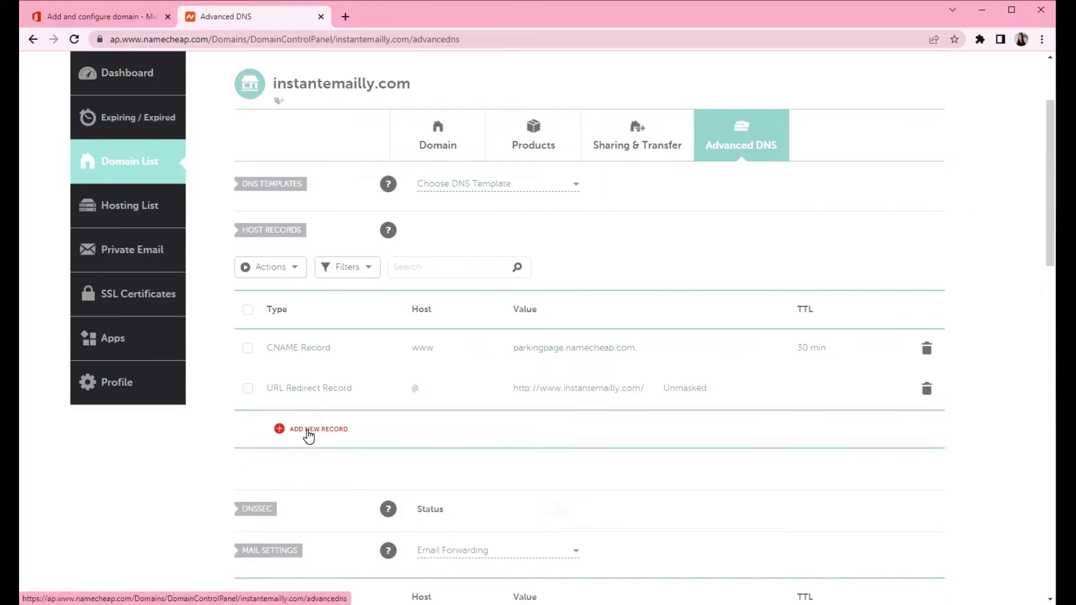
Step: Add a new TXT host record in Namecheap with host @
{"action": "left_click", "coordinate": [311, 435]}
{"action": "scroll", "coordinate": [376, 333], "scroll_direction": "down", "scroll_amount": 2}
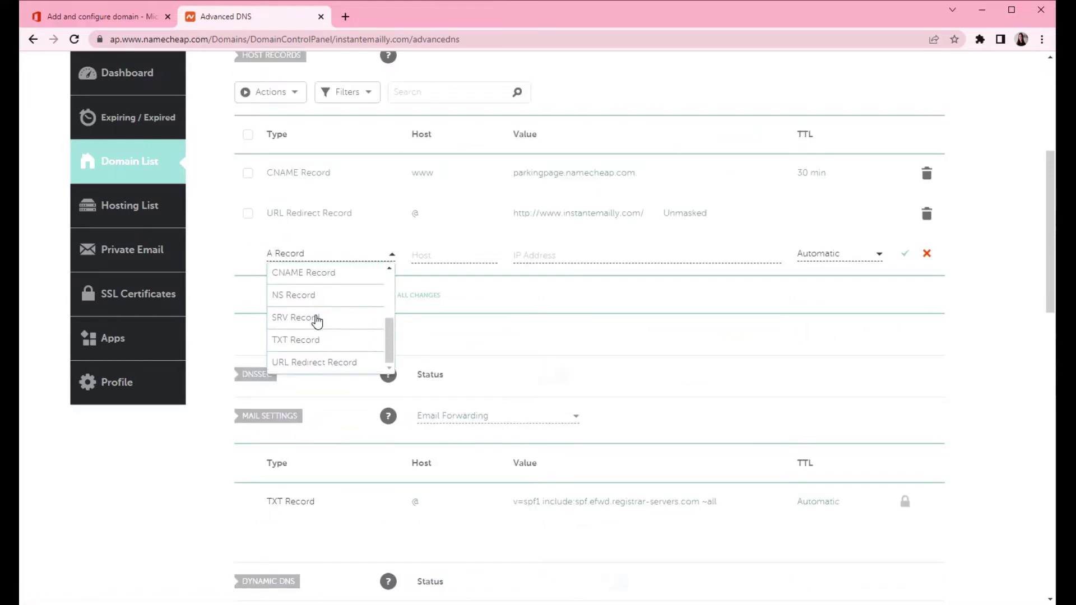
{"action": "left_click", "coordinate": [287, 340]}
{"action": "left_click", "coordinate": [412, 258]}
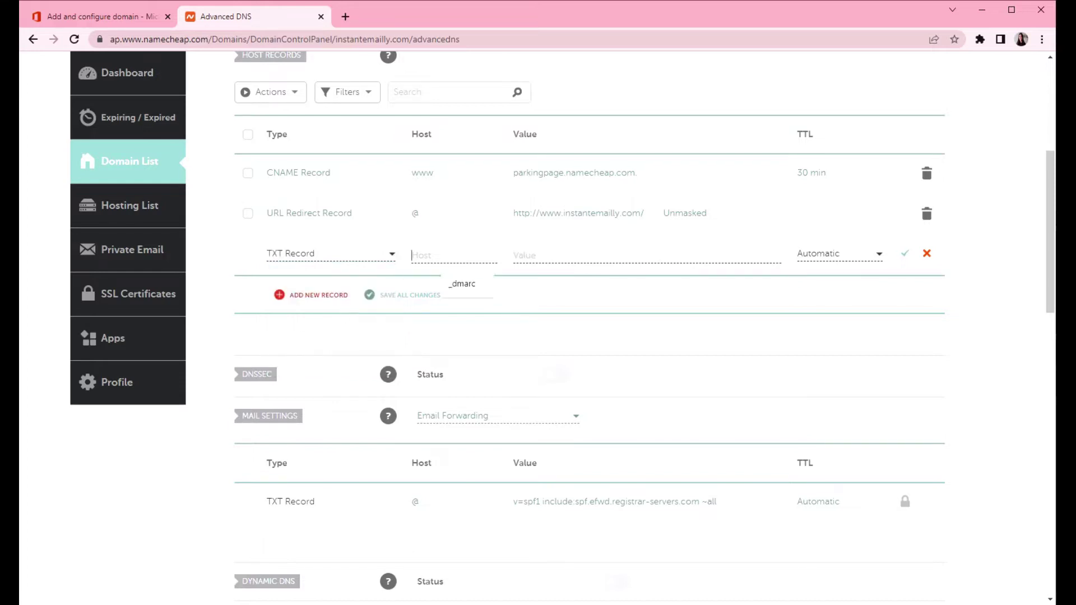
{"action": "type", "text": "@"}
{"action": "key", "text": "Tab"}
Step: Fill in the verification value MS=ms87351190, set TTL to 60 min, and save the record
{"action": "left_click", "coordinate": [101, 17]}
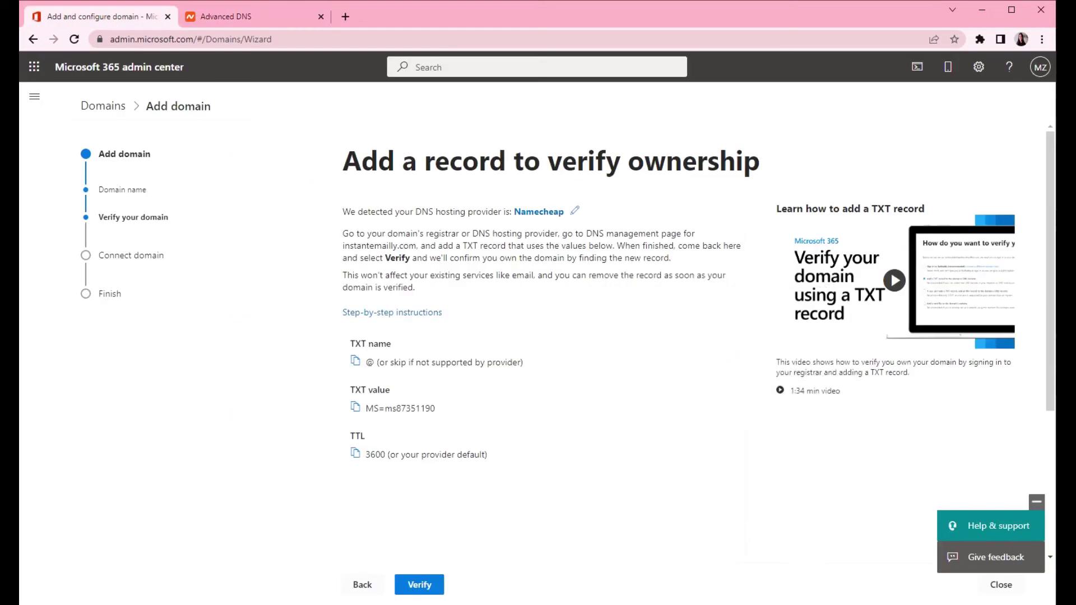
{"action": "left_click", "coordinate": [355, 408]}
{"action": "left_click", "coordinate": [211, 11]}
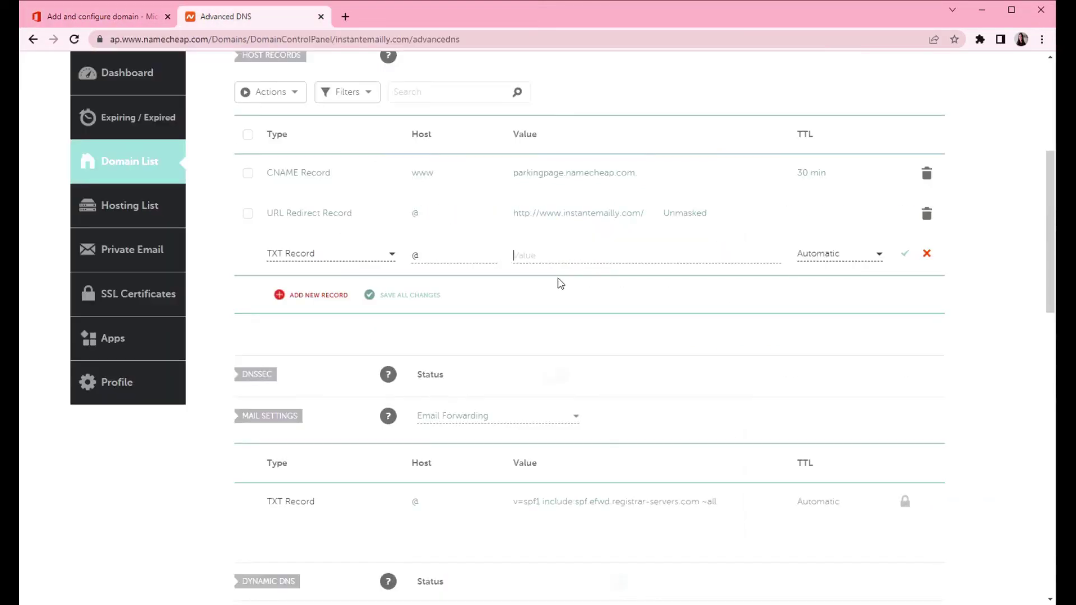
{"action": "key", "text": "ctrl+v"}
{"action": "left_click", "coordinate": [809, 259]}
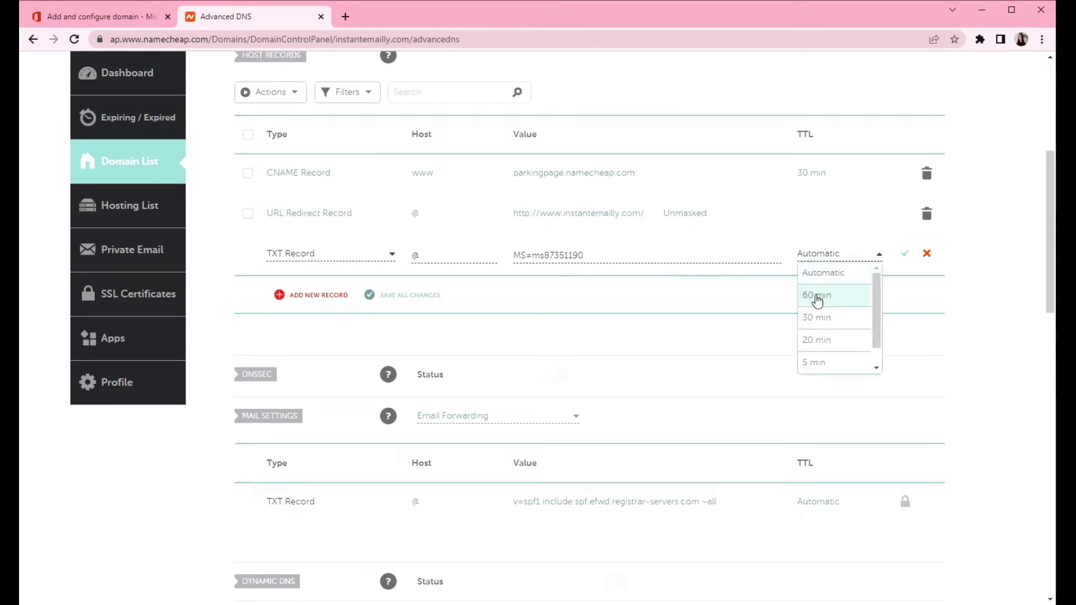
{"action": "left_click", "coordinate": [817, 297]}
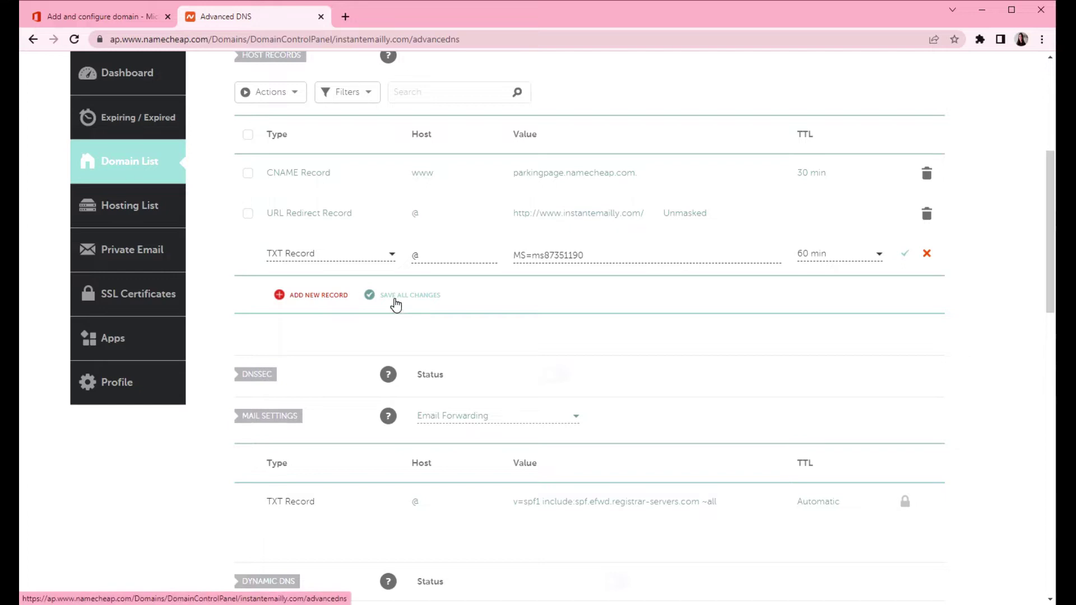
{"action": "left_click", "coordinate": [397, 296]}
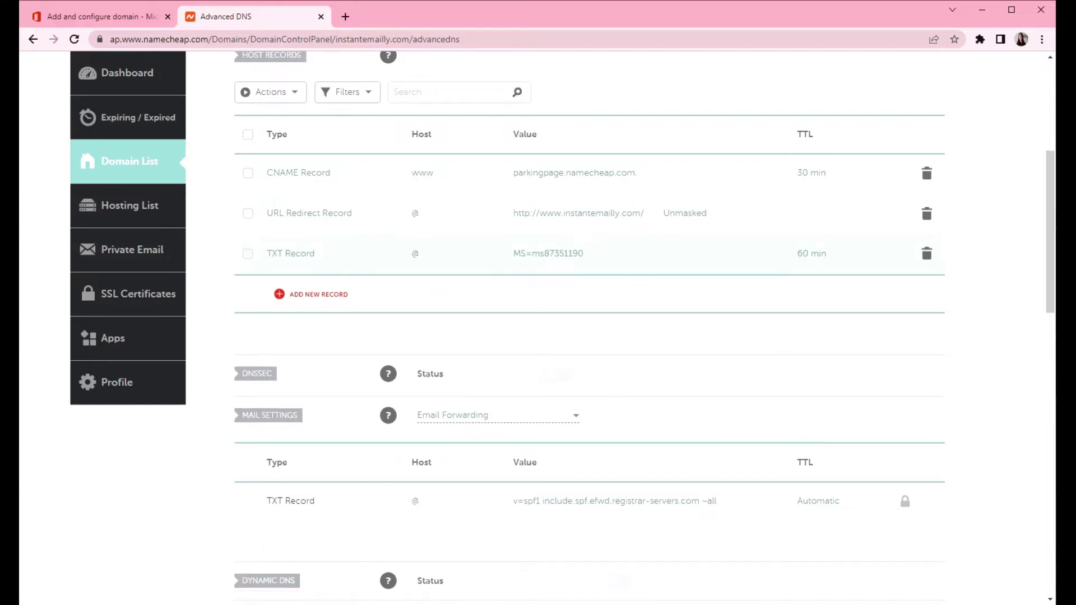
{"action": "left_click", "coordinate": [52, 15]}
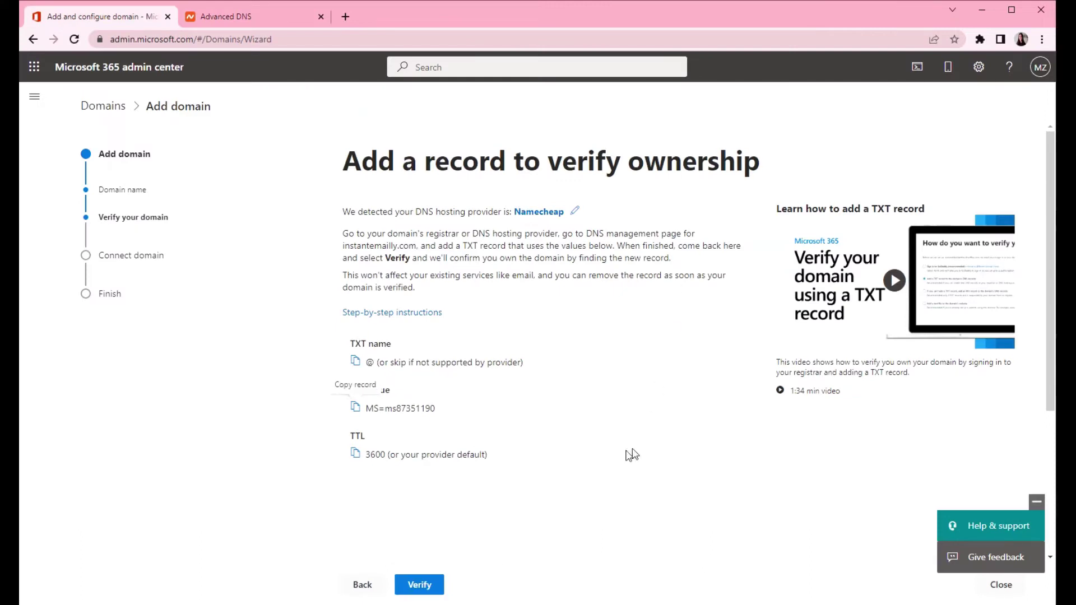
Step: Verify instantemailly.com, compare expected and actual TXT records, and retry until verification passes
{"action": "left_click", "coordinate": [420, 586]}
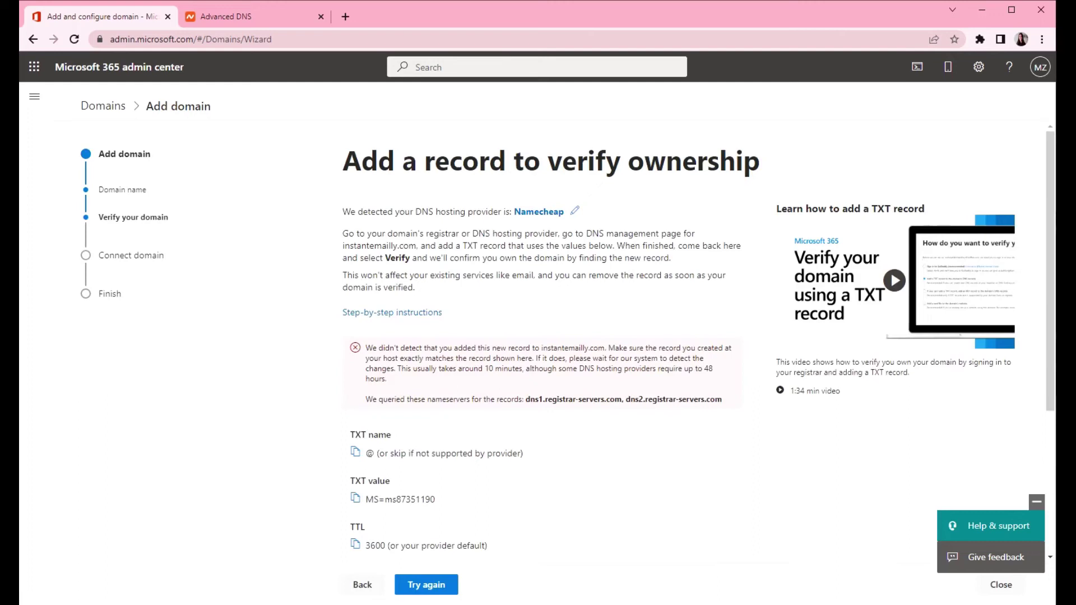
{"action": "scroll", "coordinate": [477, 368], "scroll_direction": "down", "scroll_amount": 3}
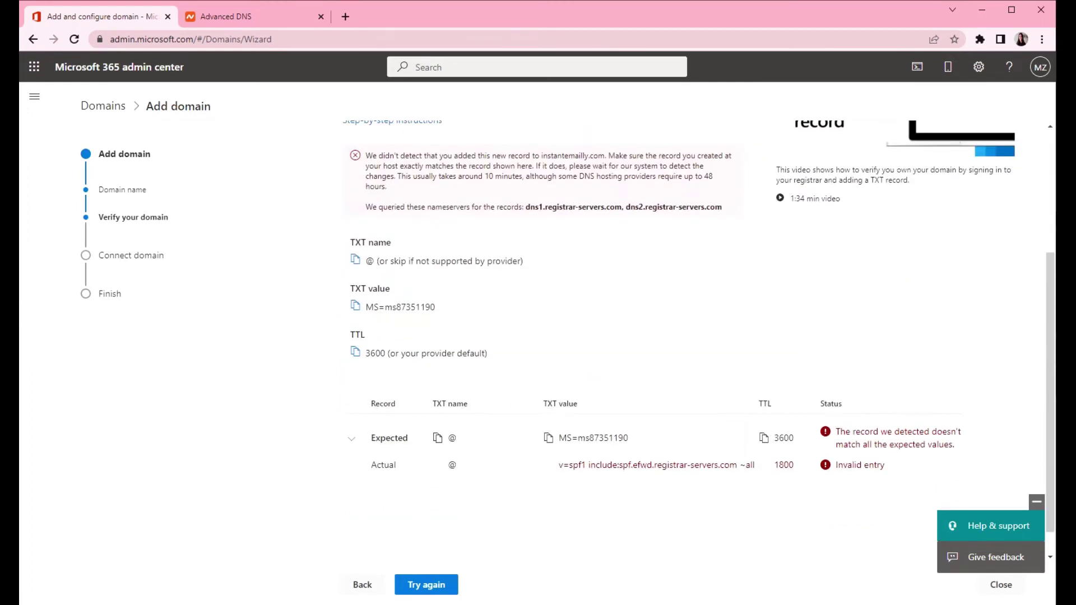
{"action": "scroll", "coordinate": [477, 369], "scroll_direction": "up", "scroll_amount": 2}
{"action": "scroll", "coordinate": [563, 358], "scroll_direction": "down", "scroll_amount": 2}
{"action": "scroll", "coordinate": [555, 348], "scroll_direction": "up", "scroll_amount": 1}
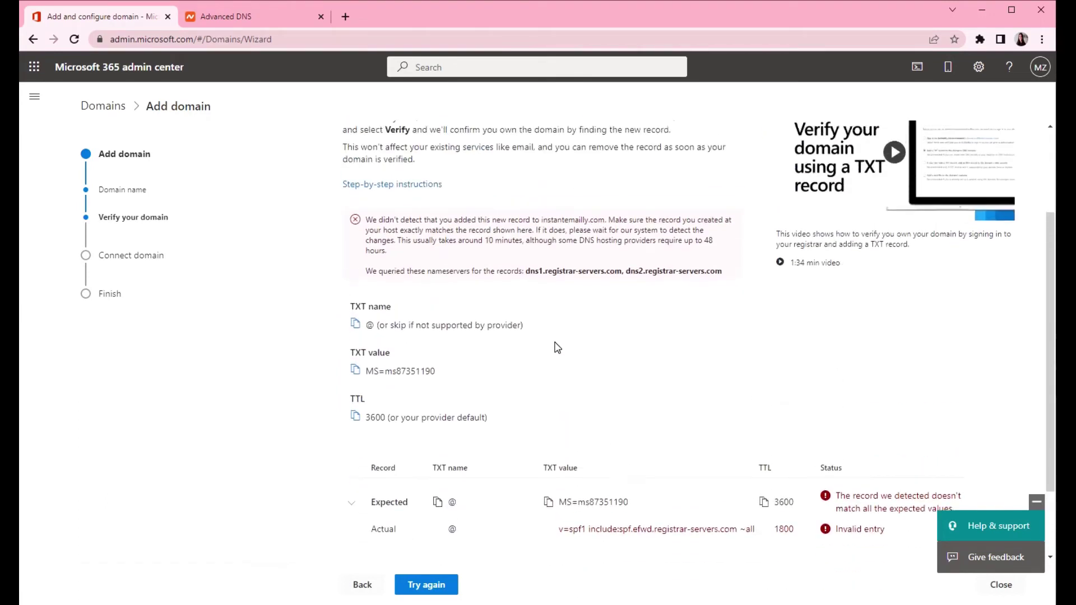
{"action": "scroll", "coordinate": [544, 316], "scroll_direction": "up", "scroll_amount": 1}
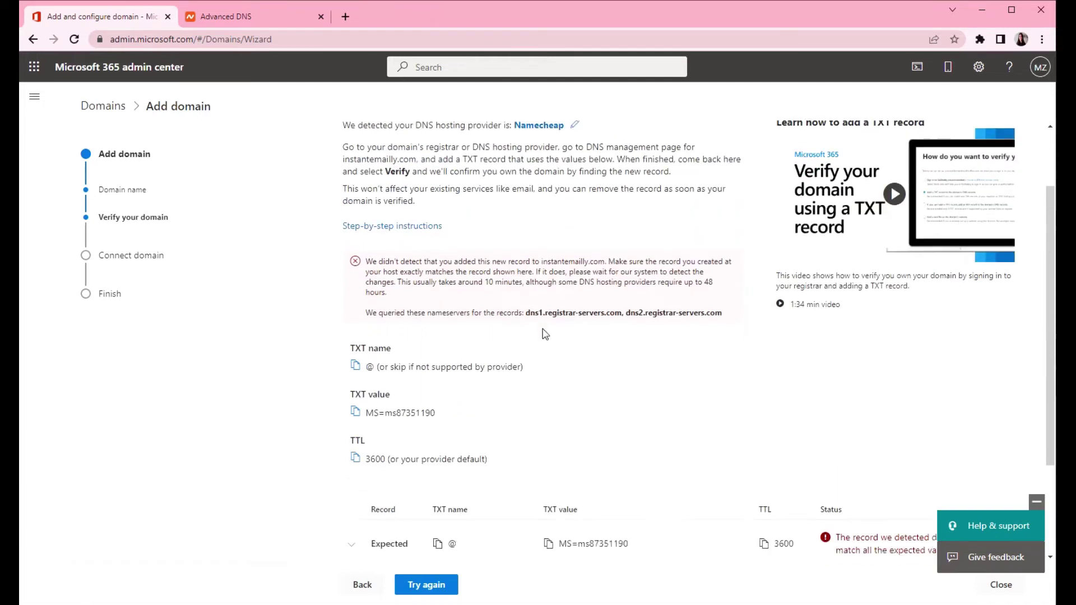
{"action": "scroll", "coordinate": [561, 331], "scroll_direction": "down", "scroll_amount": 1}
{"action": "scroll", "coordinate": [1048, 299], "scroll_direction": "down", "scroll_amount": 2}
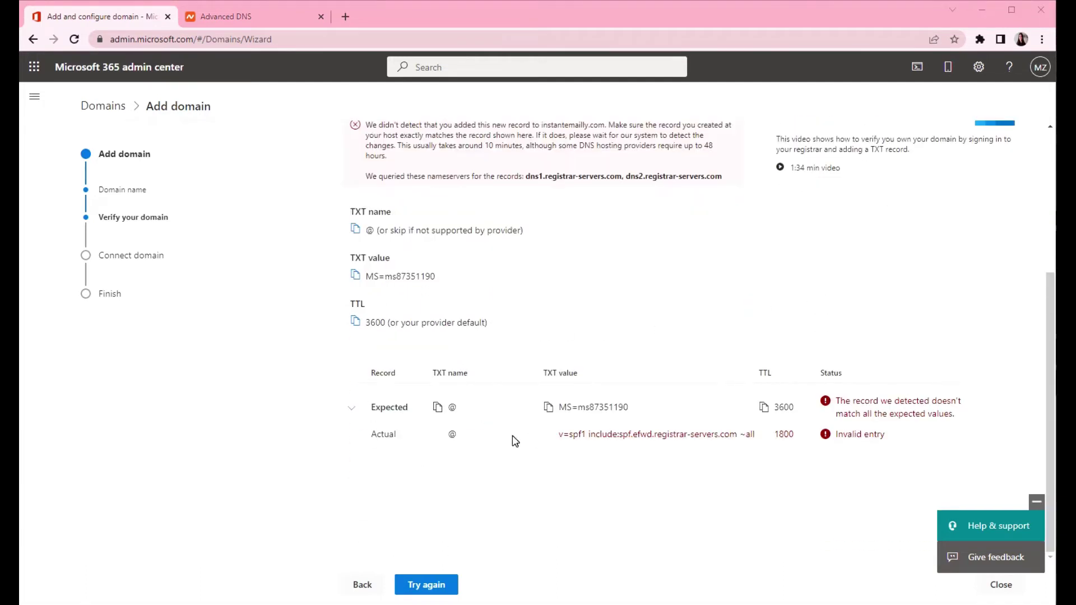
{"action": "left_click", "coordinate": [426, 586]}
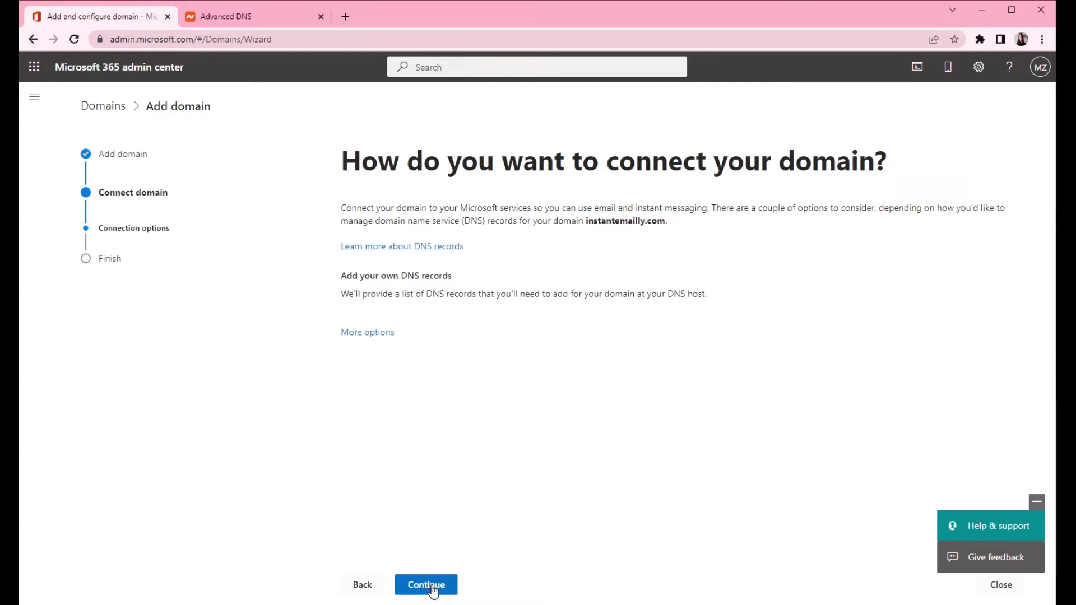
Step: Choose to add DNS records manually, expand the expected MX record, then go to Namecheap Advanced DNS
{"action": "left_click", "coordinate": [423, 585]}
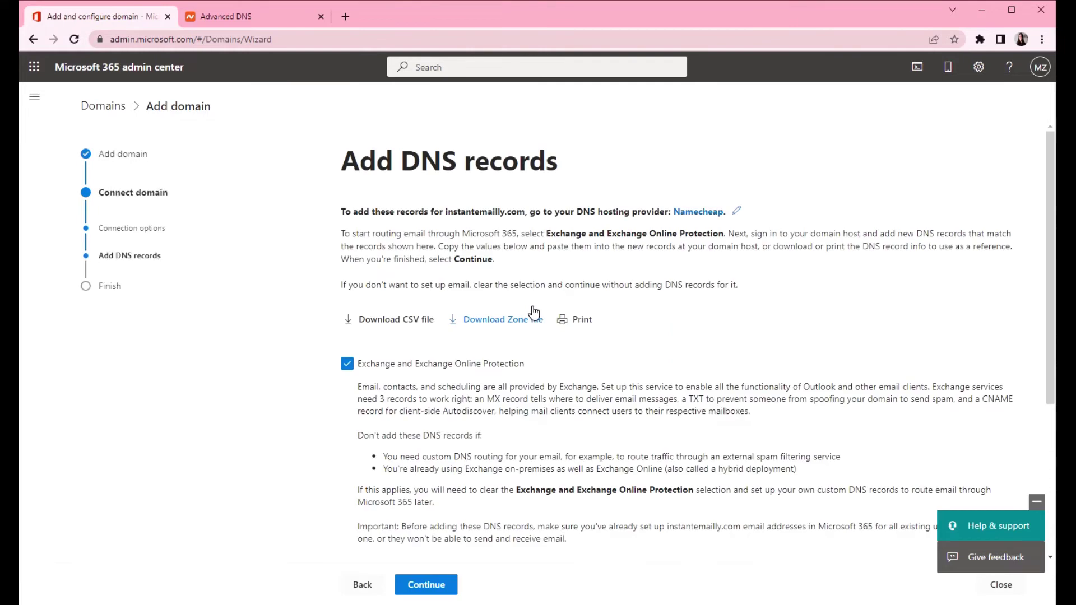
{"action": "scroll", "coordinate": [487, 339], "scroll_direction": "down", "scroll_amount": 4}
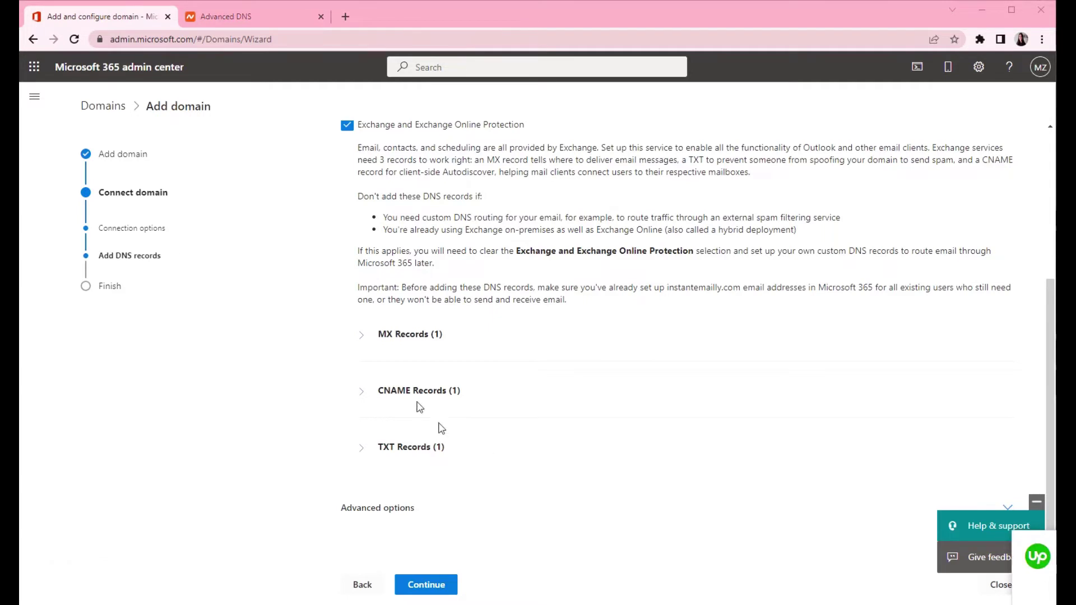
{"action": "left_click", "coordinate": [359, 336]}
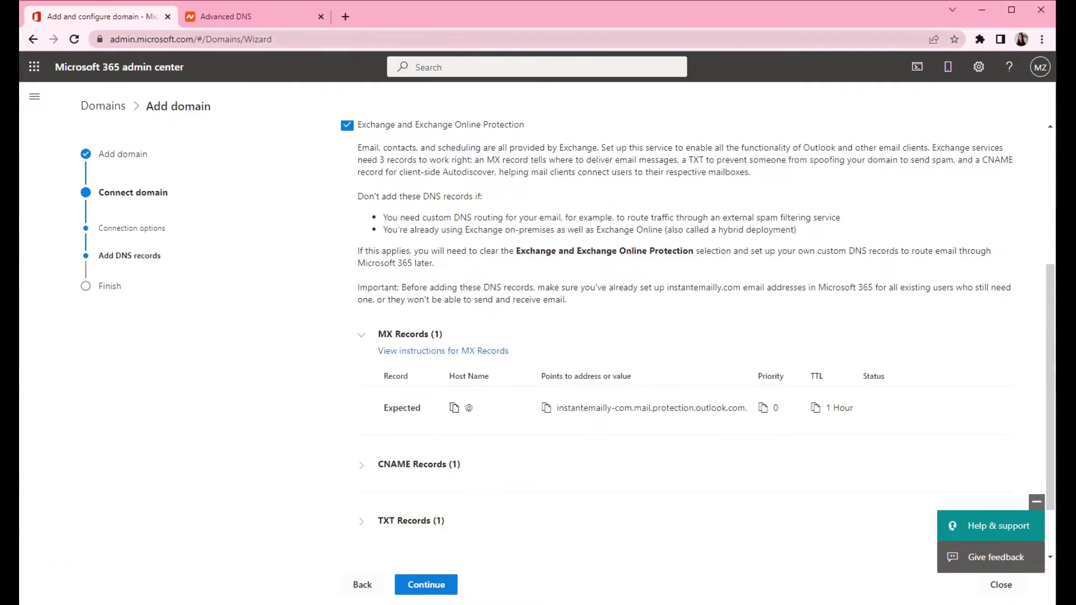
{"action": "left_click", "coordinate": [224, 16]}
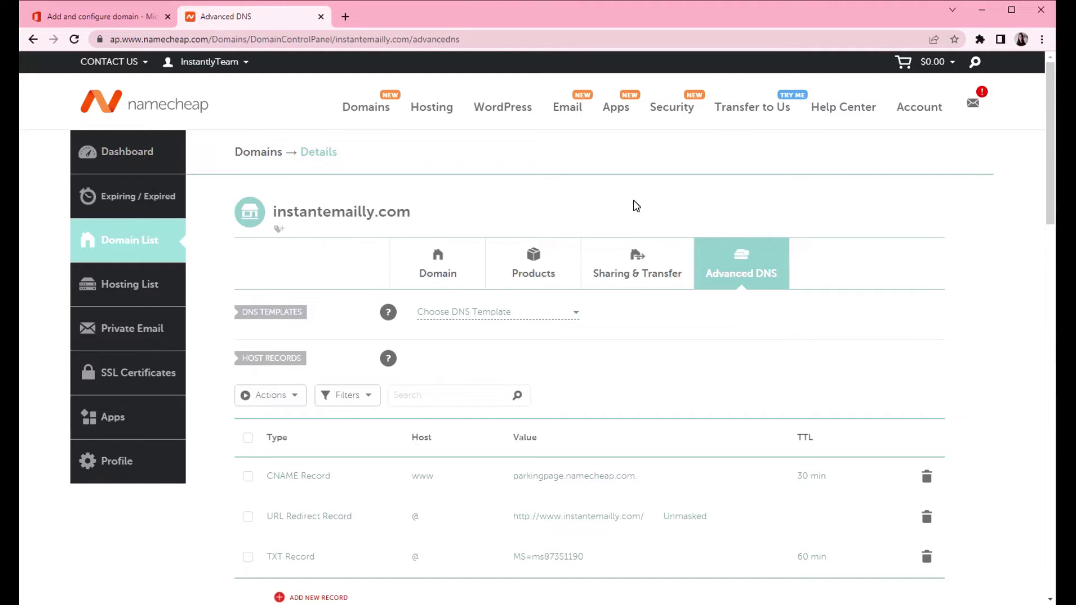
Step: Switch the domain's Namecheap mail settings to Custom MX
{"action": "scroll", "coordinate": [473, 210], "scroll_direction": "down", "scroll_amount": 8}
{"action": "scroll", "coordinate": [474, 211], "scroll_direction": "down", "scroll_amount": 1}
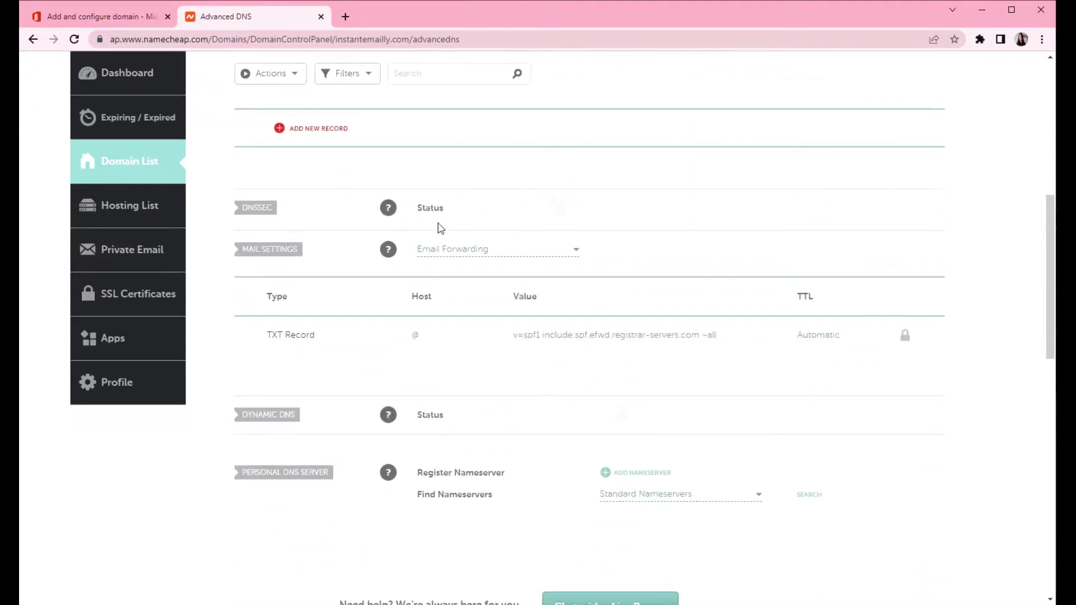
{"action": "left_click_drag", "start_coordinate": [241, 250], "coordinate": [297, 250]}
{"action": "left_click", "coordinate": [524, 253]}
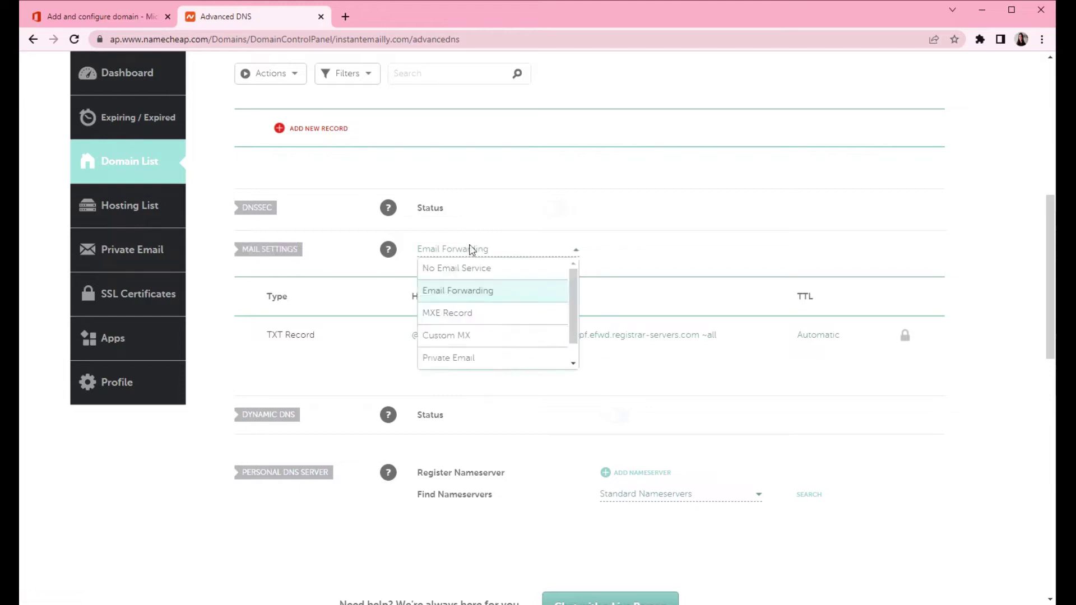
{"action": "left_click", "coordinate": [509, 337]}
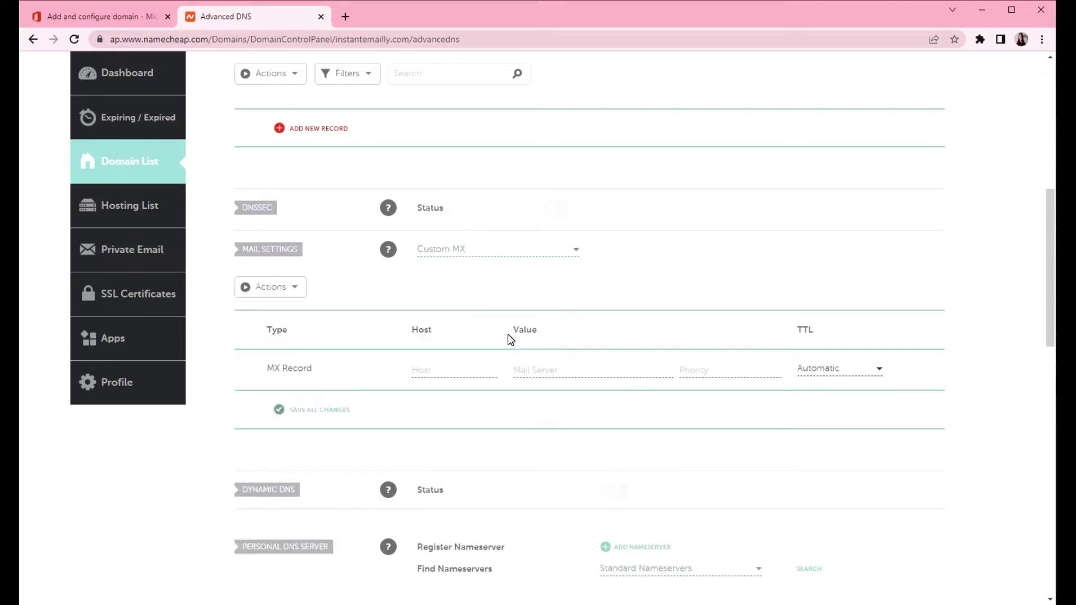
Step: Save an MX record @ to instantemailly-com.mail.protection.outlook.com, priority 0, TTL 60 min
{"action": "left_click", "coordinate": [426, 371]}
{"action": "left_click", "coordinate": [39, 17]}
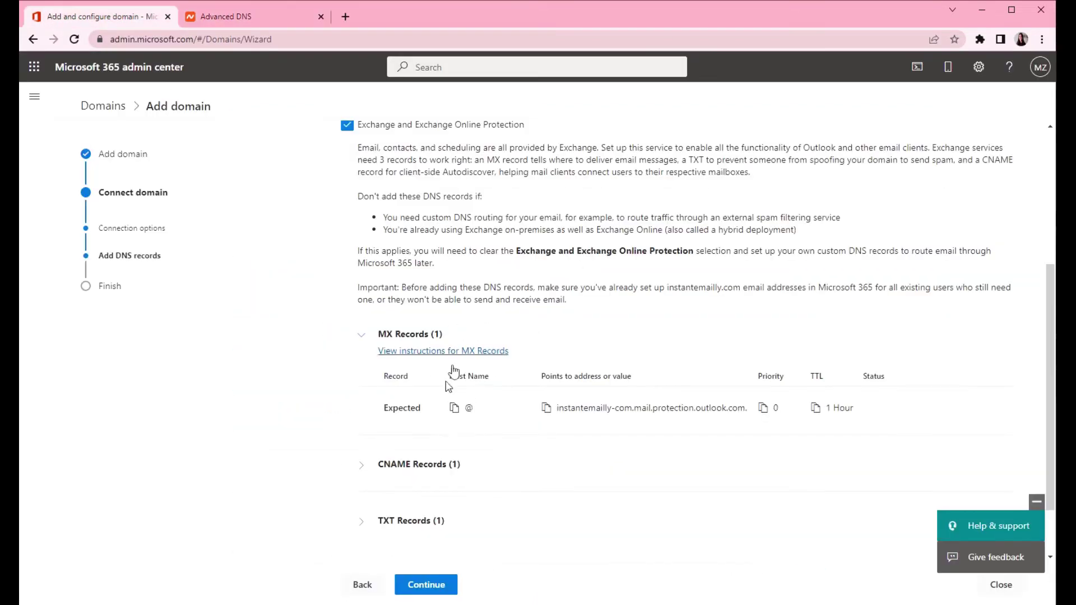
{"action": "left_click", "coordinate": [213, 19]}
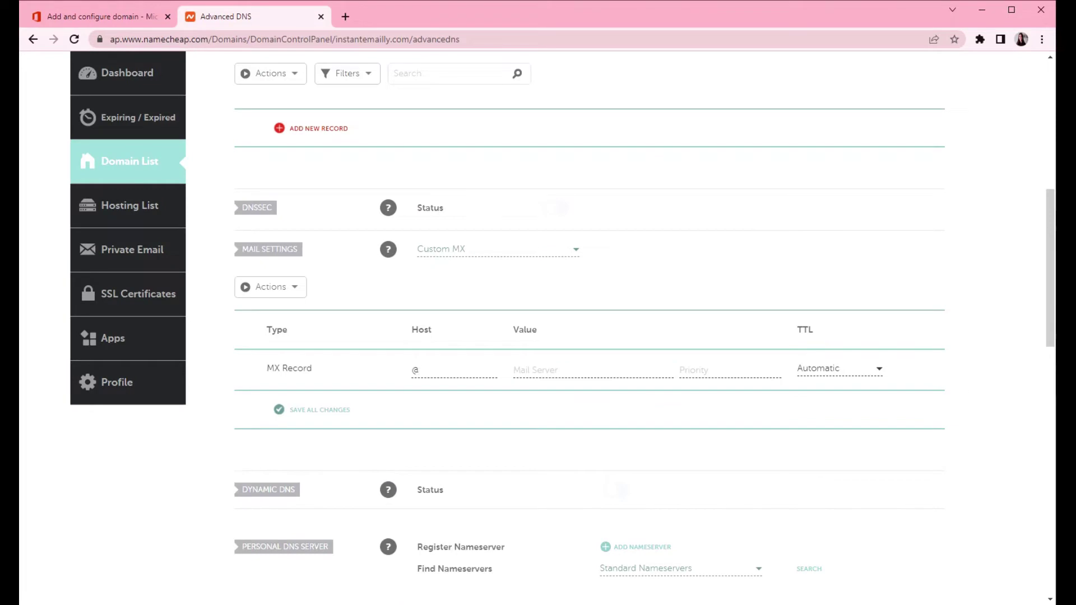
{"action": "left_click", "coordinate": [561, 369]}
{"action": "type", "text": "instantemailly-com.mail.protection.outlook.com"}
{"action": "left_click", "coordinate": [120, 22]}
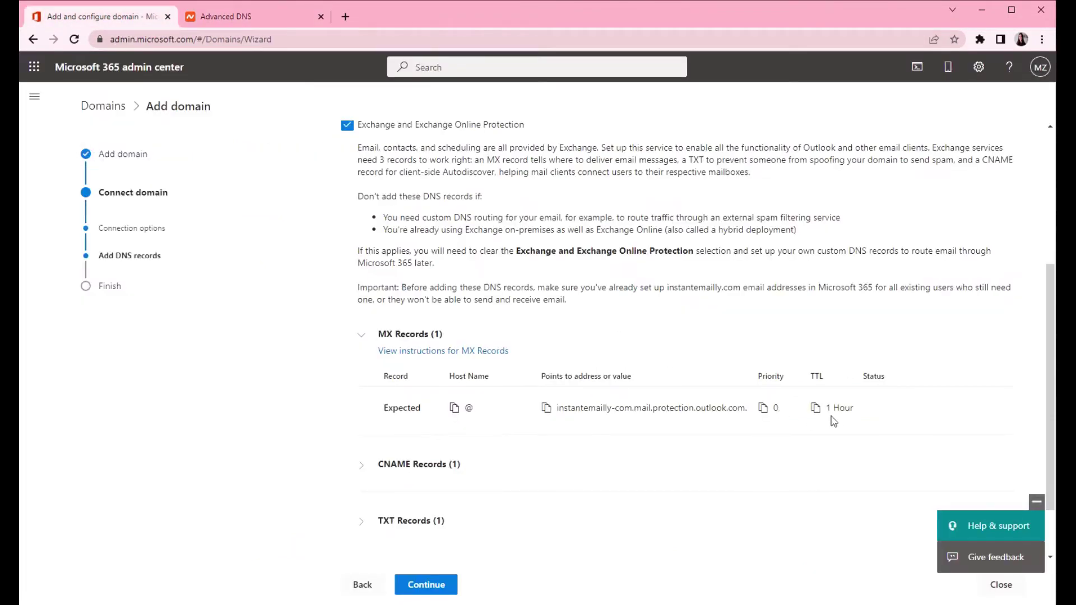
{"action": "left_click", "coordinate": [219, 17]}
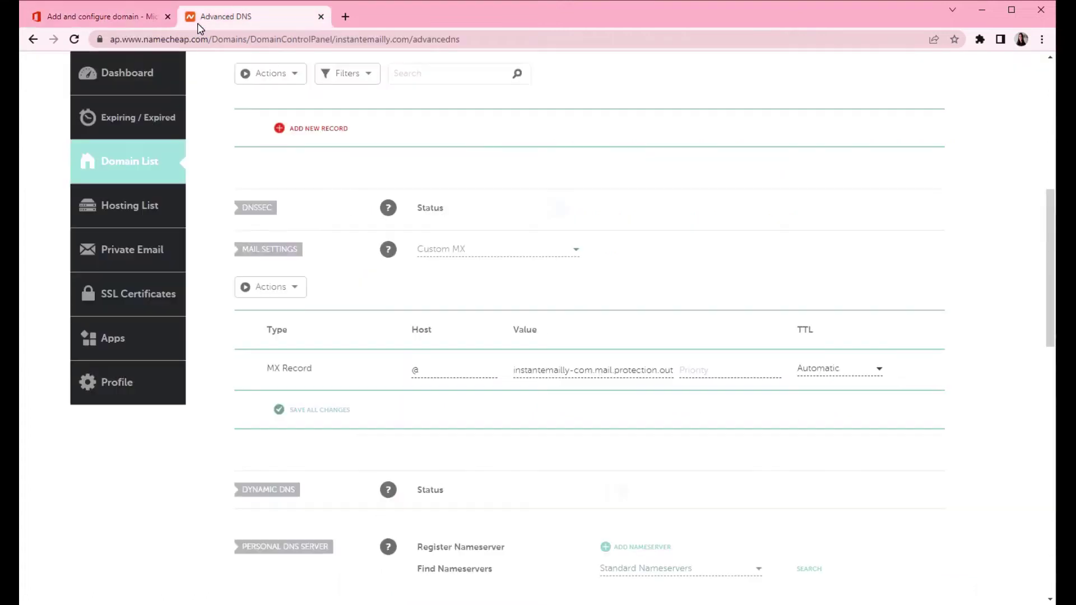
{"action": "left_click", "coordinate": [730, 369]}
{"action": "type", "text": "0"}
{"action": "left_click", "coordinate": [813, 370]}
{"action": "left_click", "coordinate": [824, 417]}
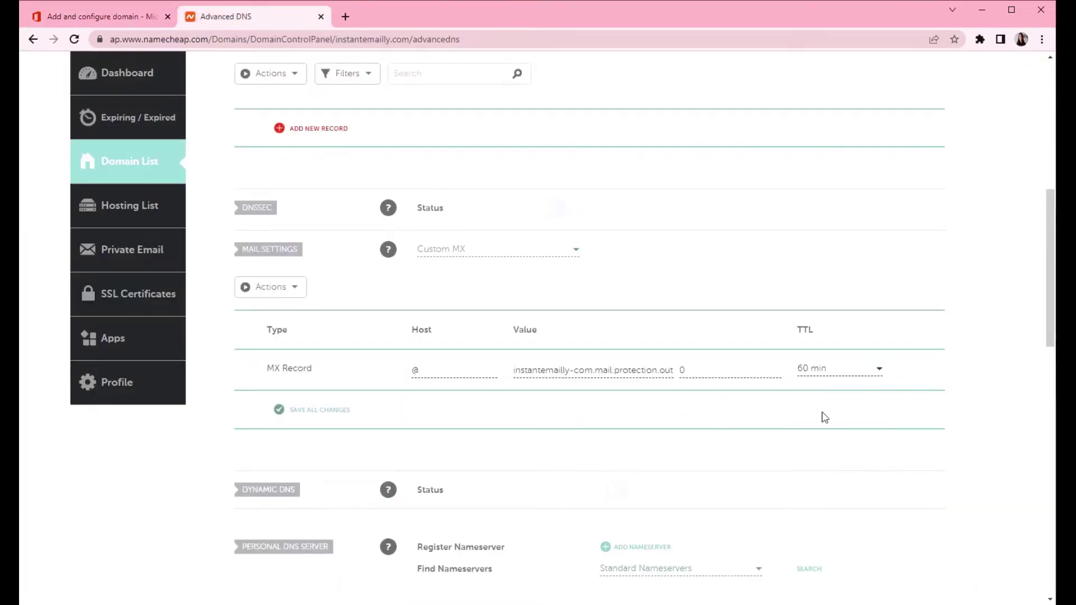
{"action": "left_click", "coordinate": [306, 414]}
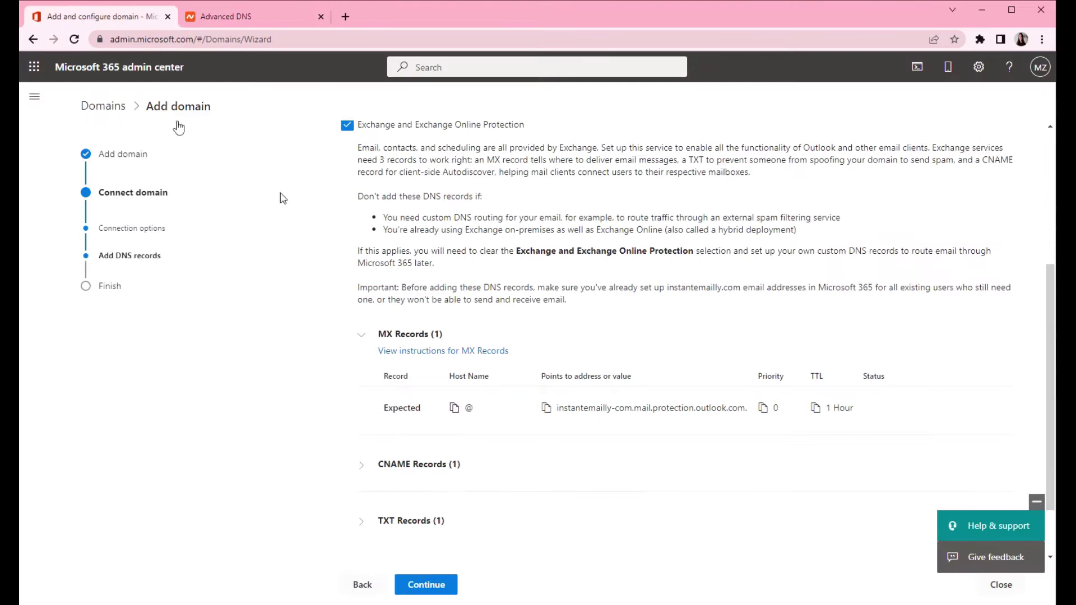
Step: Copy the expected autodiscover host and add a new Namecheap CNAME record with that host
{"action": "left_click", "coordinate": [361, 466]}
{"action": "scroll", "coordinate": [377, 452], "scroll_direction": "down", "scroll_amount": 2}
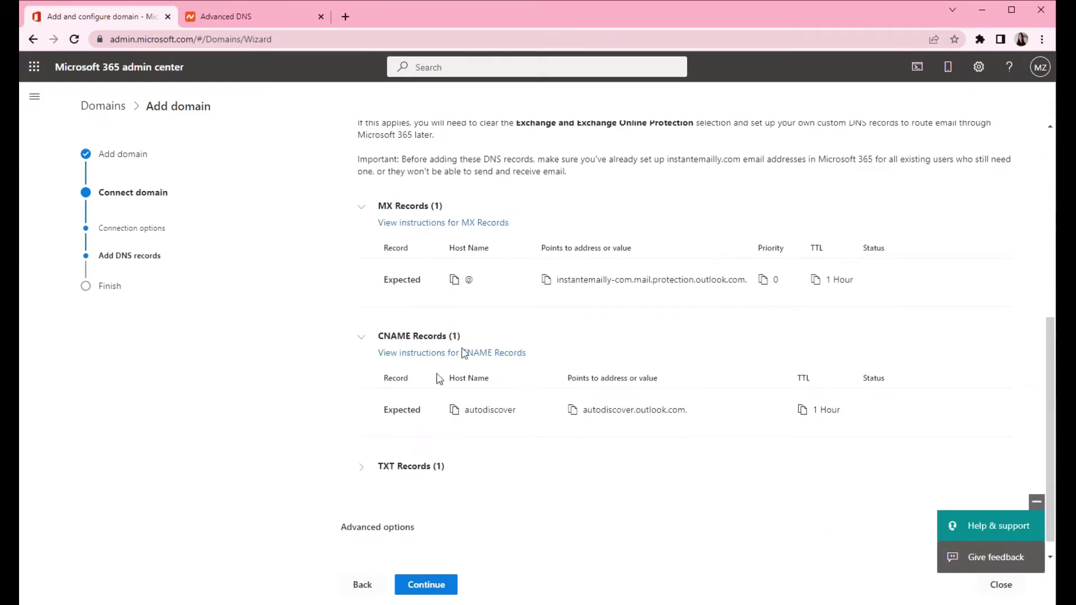
{"action": "left_click", "coordinate": [454, 410]}
{"action": "left_click", "coordinate": [224, 16]}
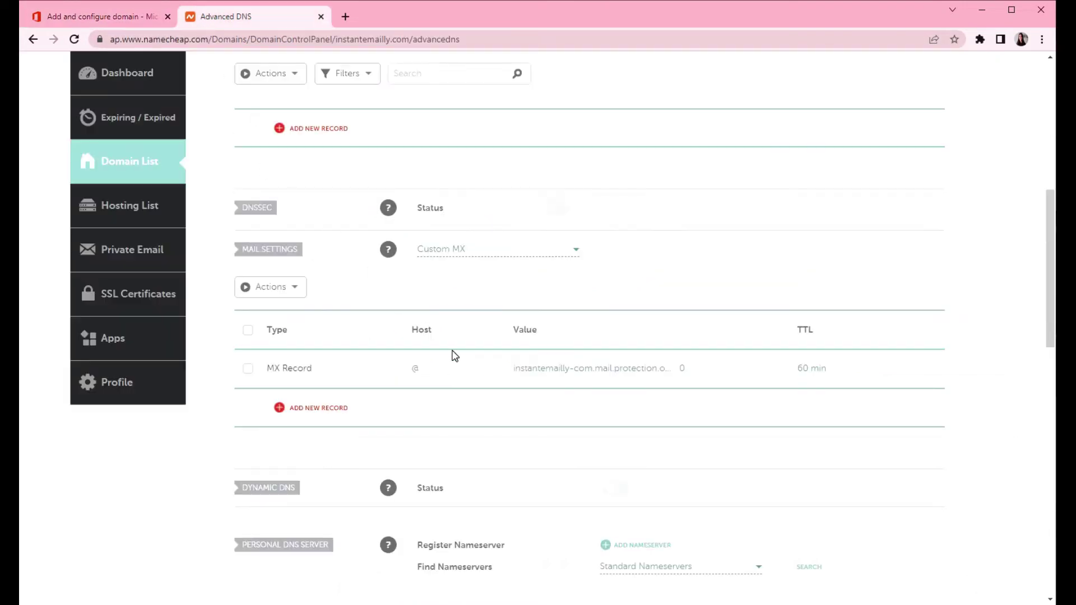
{"action": "scroll", "coordinate": [454, 355], "scroll_direction": "up", "scroll_amount": 6}
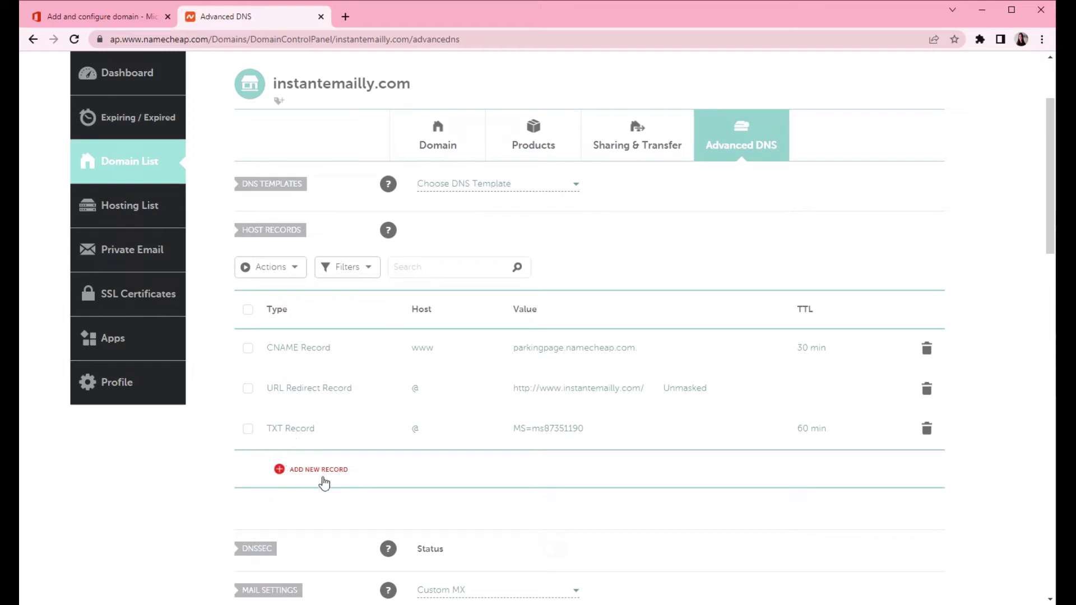
{"action": "left_click", "coordinate": [319, 471]}
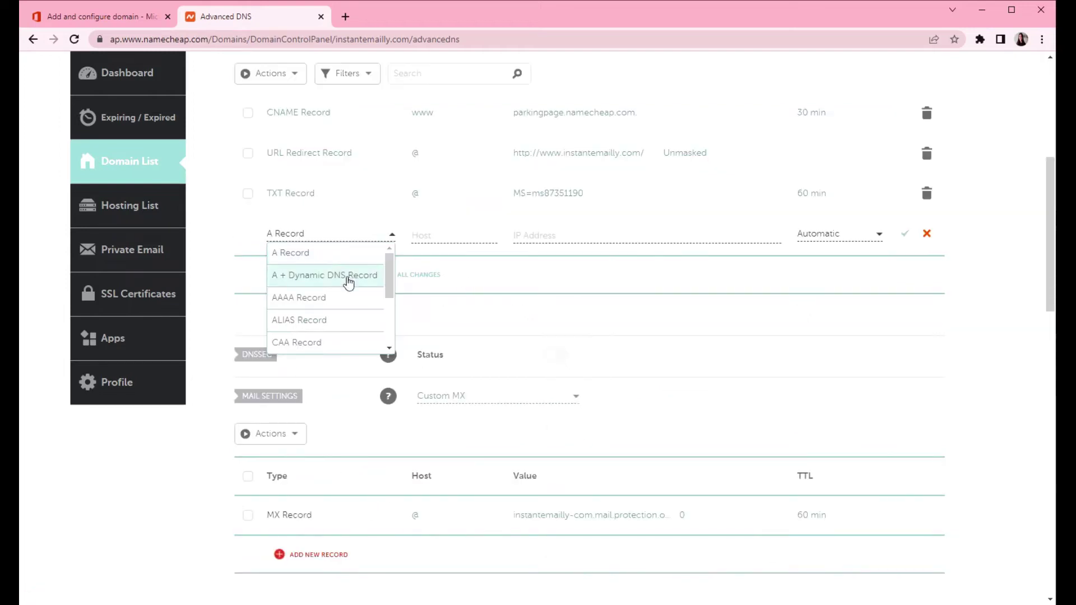
{"action": "scroll", "coordinate": [325, 306], "scroll_direction": "down", "scroll_amount": 3}
{"action": "left_click", "coordinate": [323, 302]}
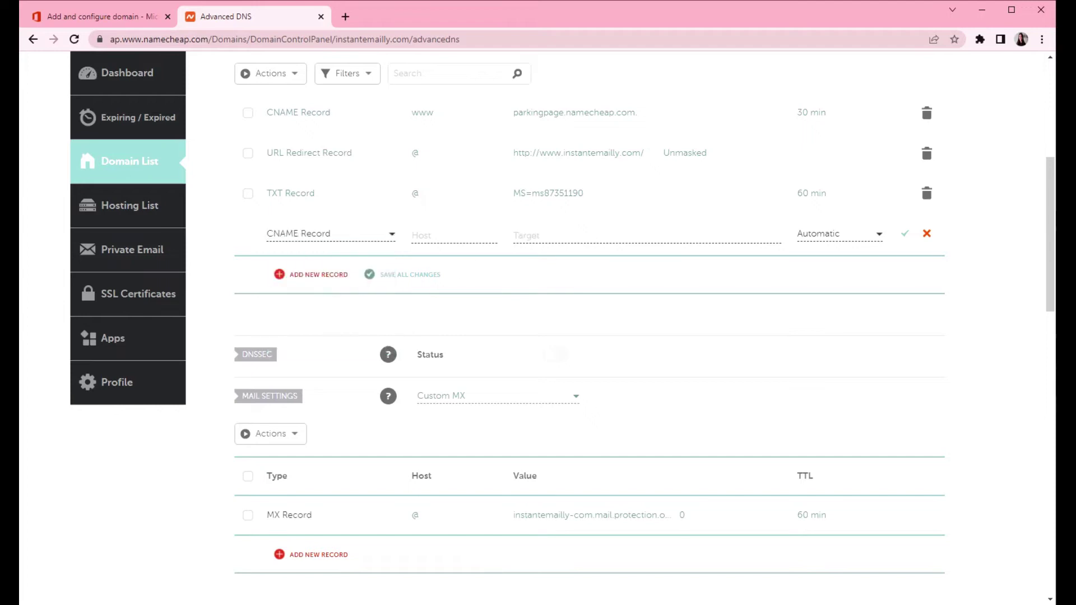
{"action": "key", "text": "ctrl+v"}
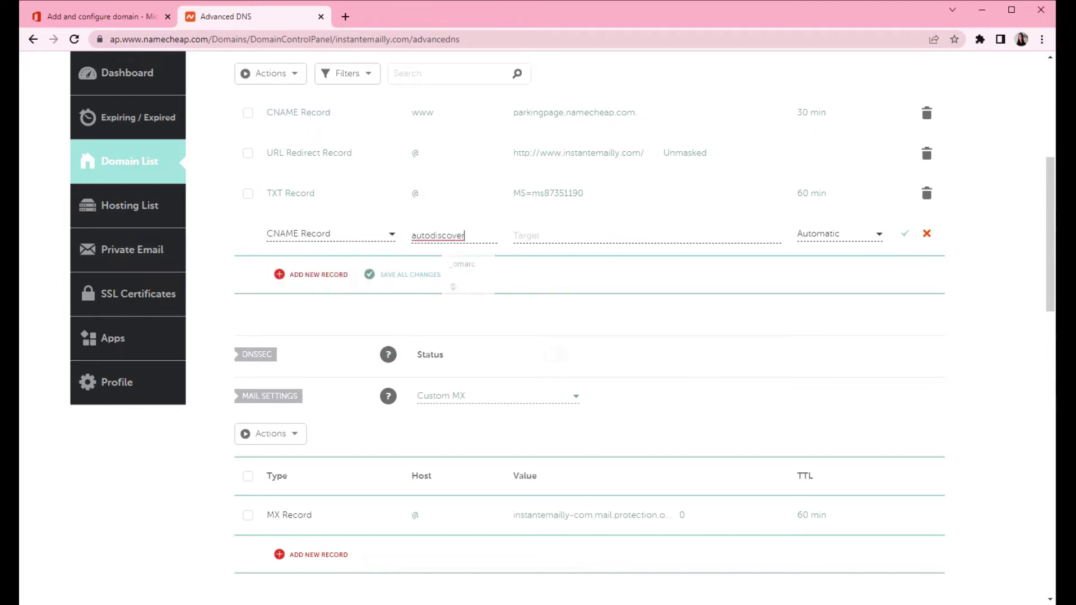
{"action": "key", "text": "Tab"}
Step: Point the autodiscover CNAME to autodiscover.outlook.com. with a 60 min TTL
{"action": "left_click", "coordinate": [115, 17]}
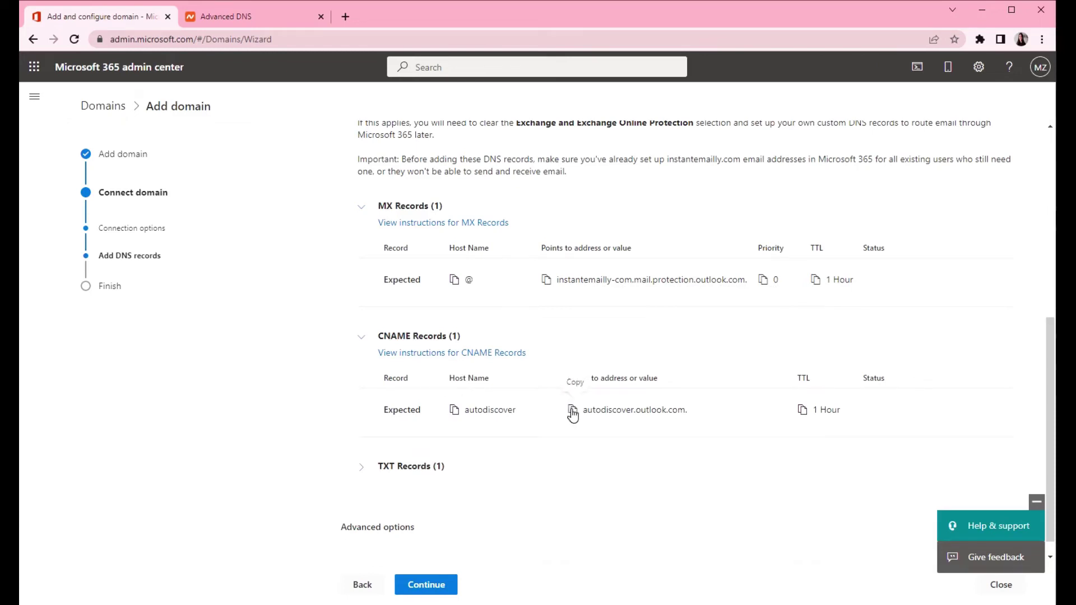
{"action": "left_click", "coordinate": [220, 18]}
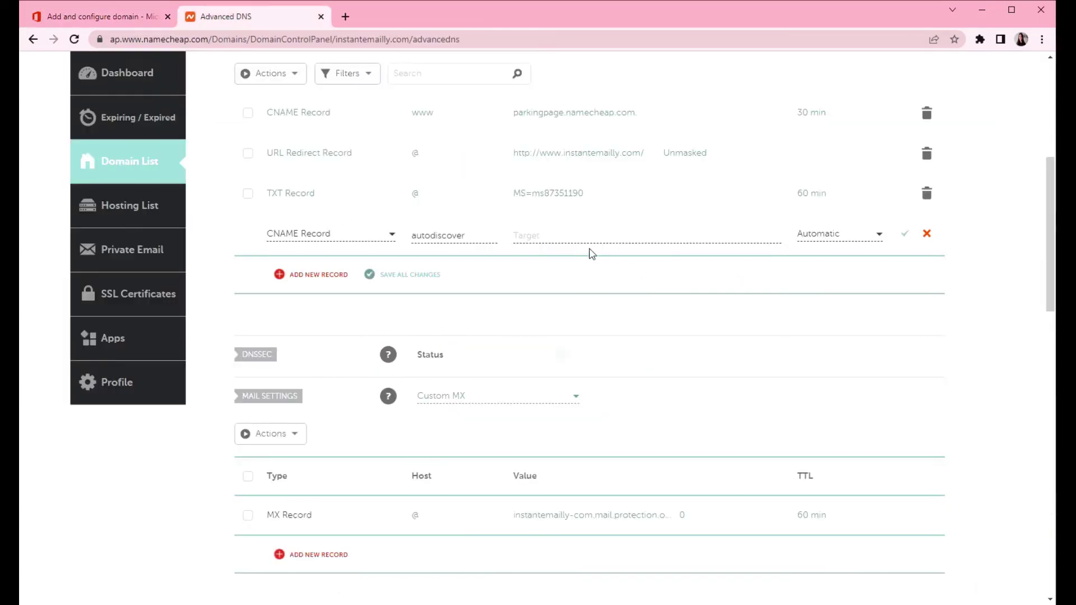
{"action": "key", "text": "ctrl+v"}
{"action": "left_click", "coordinate": [826, 234]}
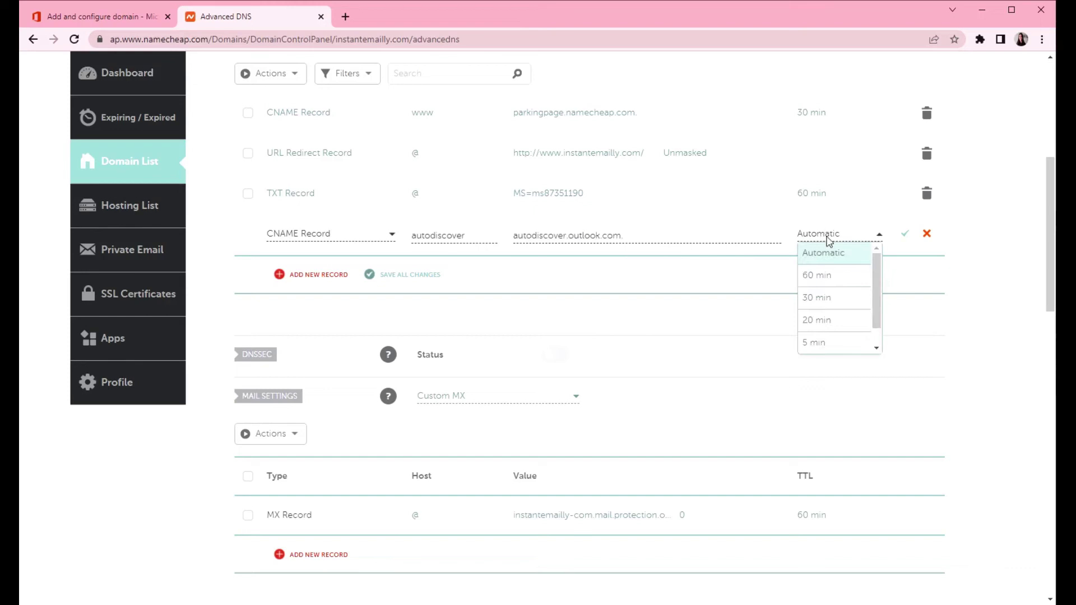
{"action": "left_click", "coordinate": [821, 275]}
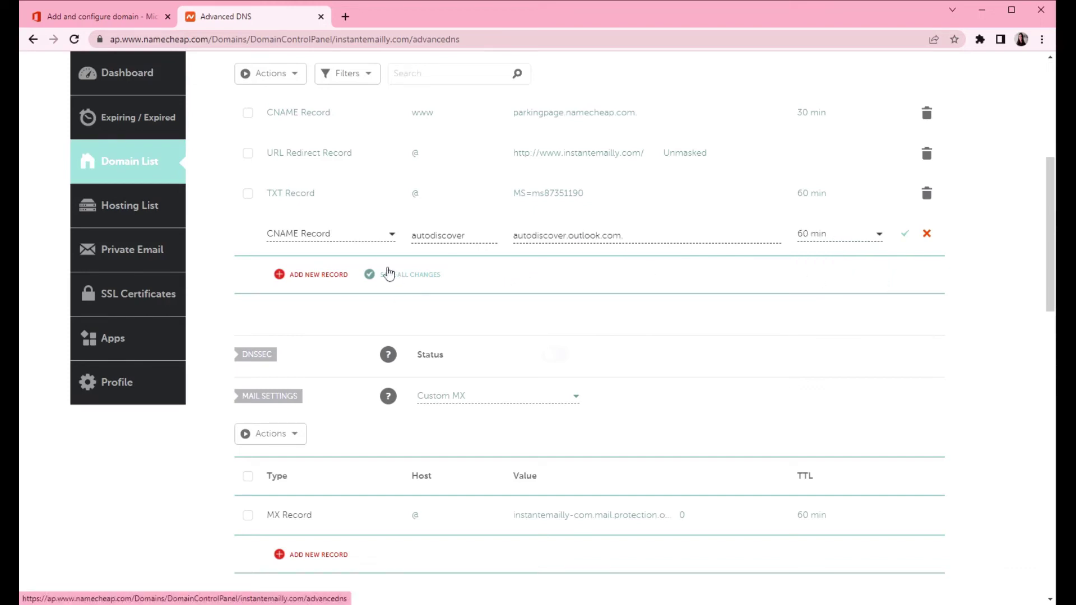
{"action": "left_click", "coordinate": [85, 17]}
Step: Expand the expected TXT record in Microsoft 365 and copy the SPF value
{"action": "scroll", "coordinate": [370, 437], "scroll_direction": "down", "scroll_amount": 1}
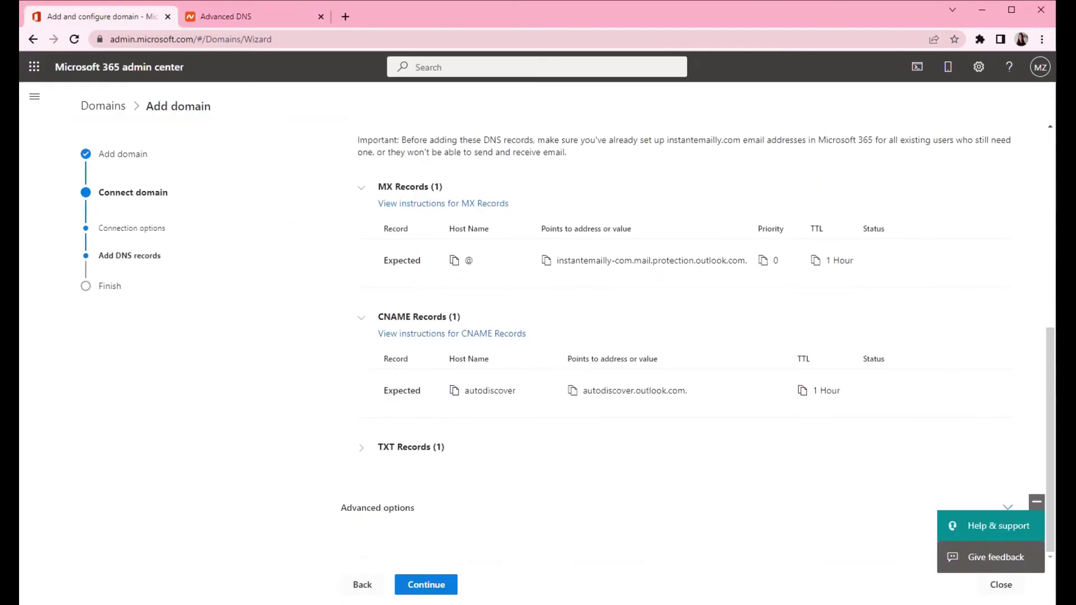
{"action": "left_click", "coordinate": [376, 448]}
{"action": "scroll", "coordinate": [392, 426], "scroll_direction": "down", "scroll_amount": 1}
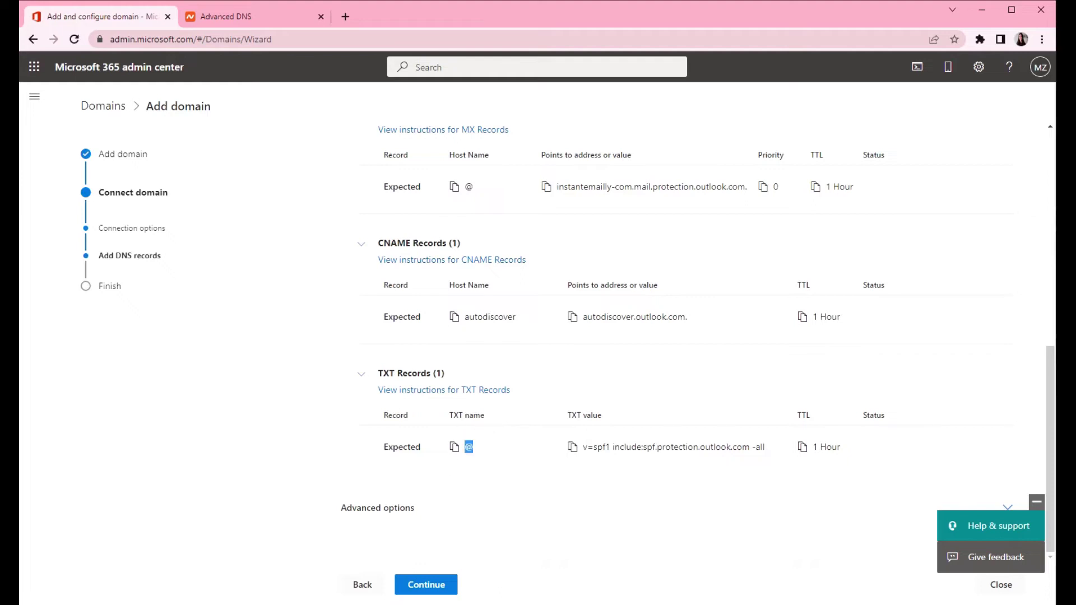
{"action": "left_click", "coordinate": [573, 448]}
{"action": "left_click", "coordinate": [218, 18]}
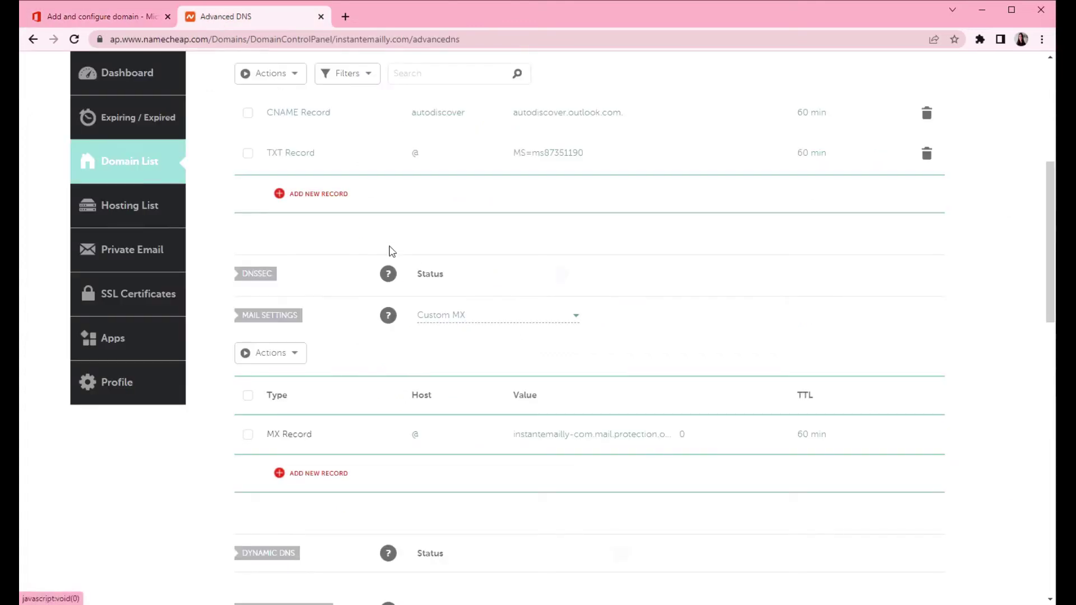
{"action": "scroll", "coordinate": [389, 248], "scroll_direction": "up", "scroll_amount": 4}
Step: Save a Namecheap TXT record @ with v=spf1 include:spf.protection.outlook.com -all, TTL 60 min
{"action": "left_click", "coordinate": [339, 408]}
{"action": "scroll", "coordinate": [315, 407], "scroll_direction": "down", "scroll_amount": 3}
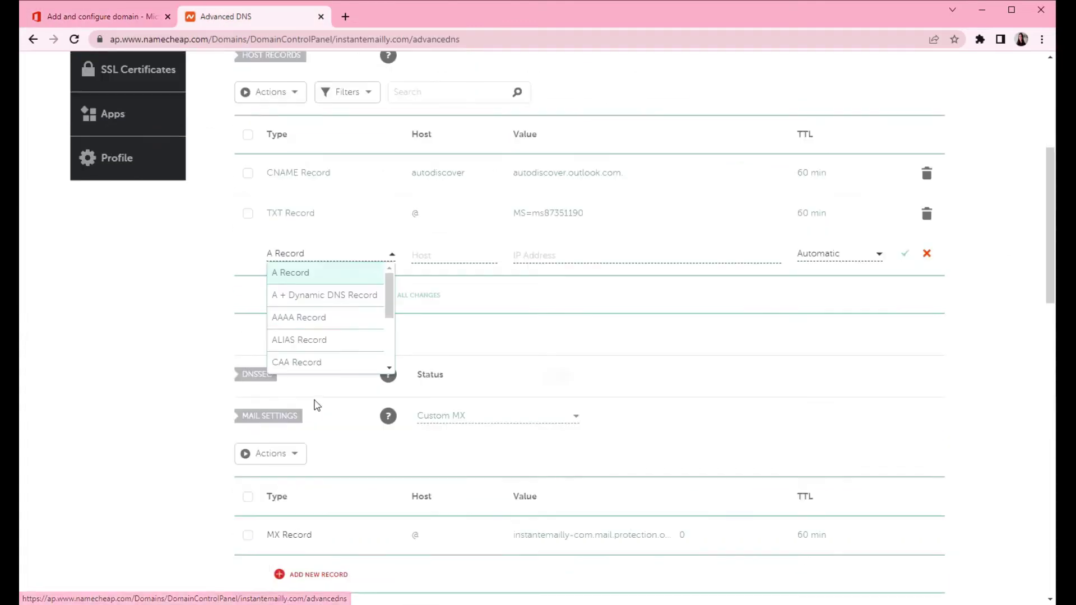
{"action": "scroll", "coordinate": [322, 328], "scroll_direction": "down", "scroll_amount": 2}
{"action": "left_click", "coordinate": [319, 340]}
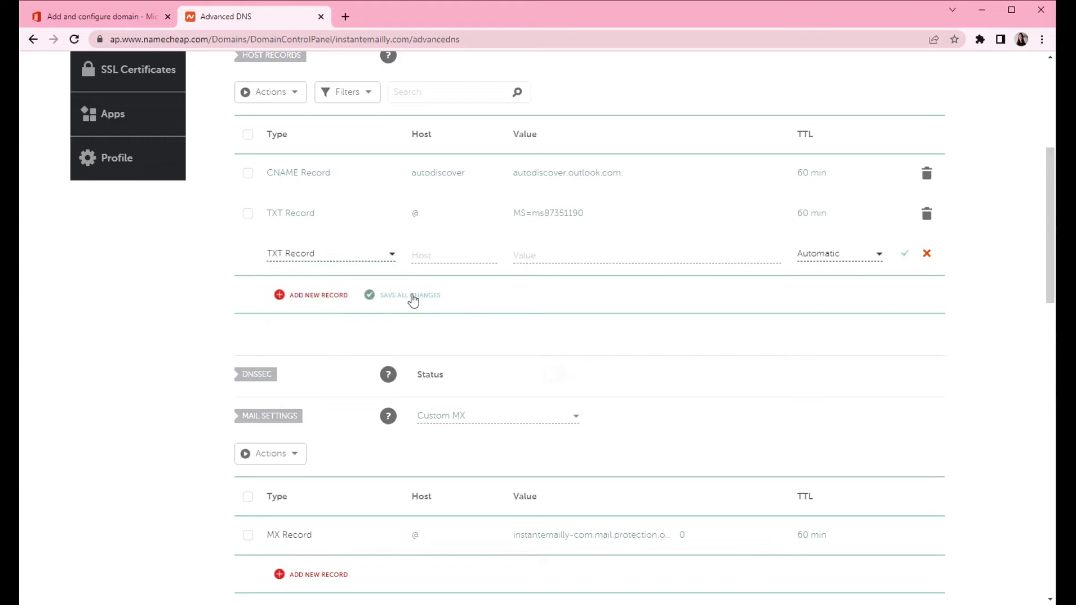
{"action": "left_click", "coordinate": [417, 255]}
{"action": "type", "text": "@"}
{"action": "key", "text": "Tab"}
{"action": "key", "text": "ctrl+v"}
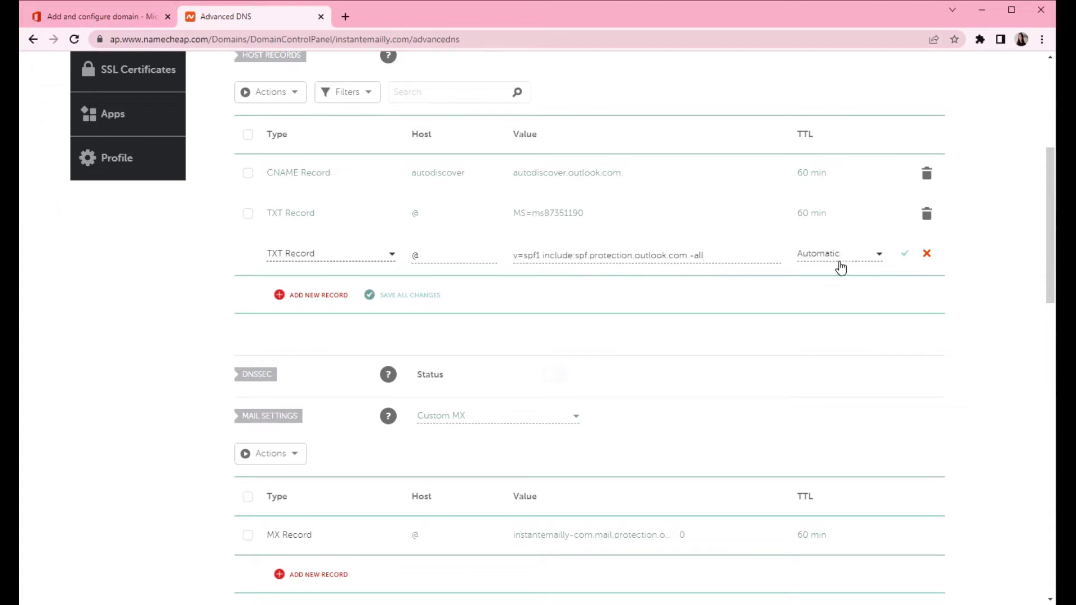
{"action": "left_click", "coordinate": [832, 258]}
{"action": "left_click", "coordinate": [820, 294]}
{"action": "left_click", "coordinate": [411, 296]}
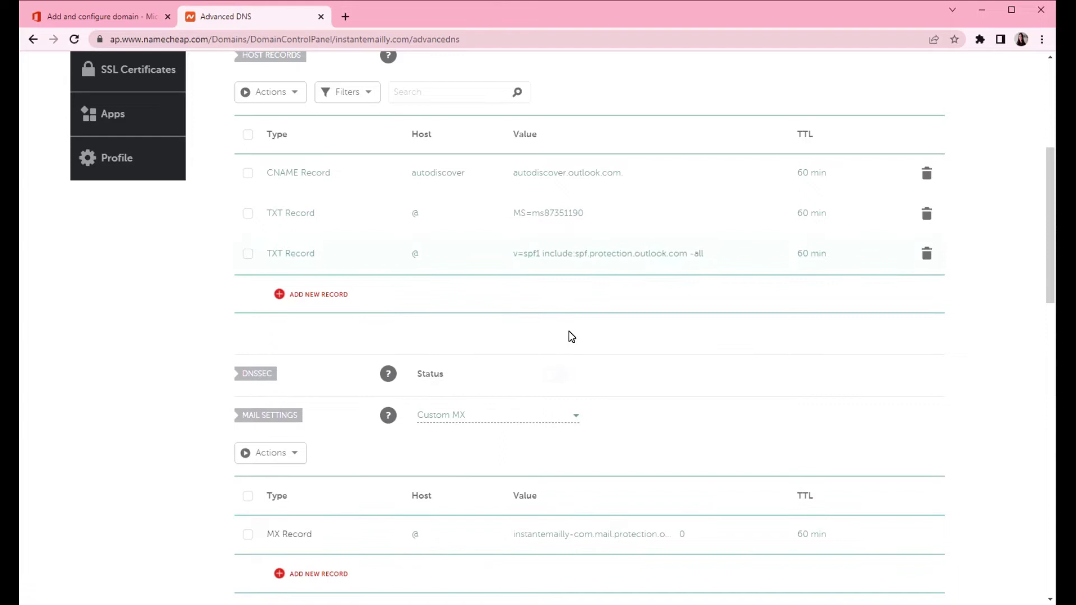
{"action": "left_click", "coordinate": [84, 16]}
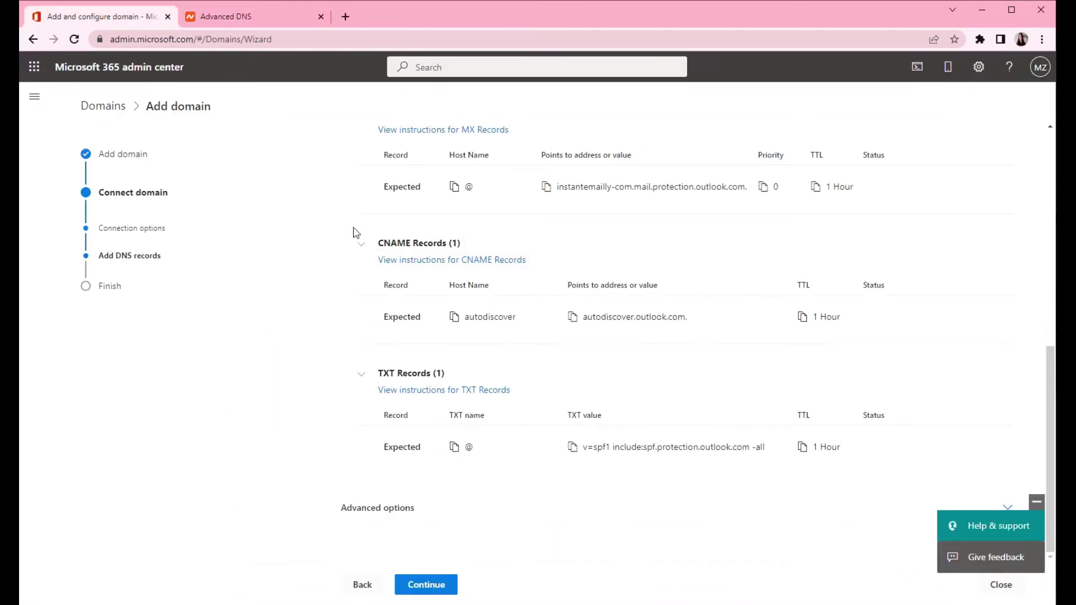
Step: Have Microsoft 365 check the DNS records, confirm setup is complete, and click Done
{"action": "scroll", "coordinate": [678, 393], "scroll_direction": "up", "scroll_amount": 2}
{"action": "scroll", "coordinate": [688, 422], "scroll_direction": "down", "scroll_amount": 2}
{"action": "left_click", "coordinate": [428, 585]}
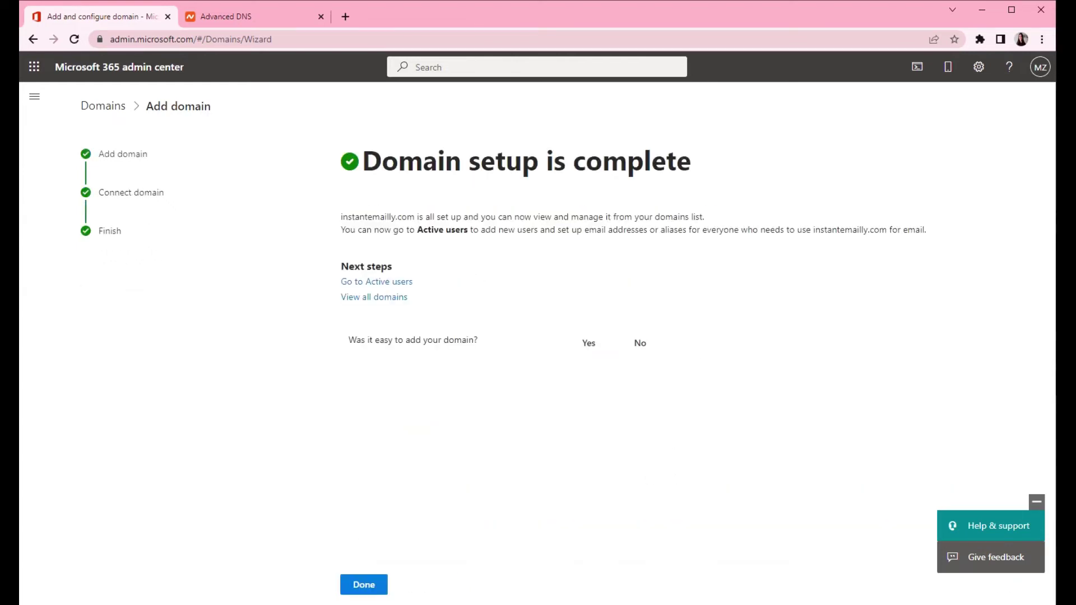
{"action": "left_click_drag", "start_coordinate": [363, 162], "coordinate": [768, 164]}
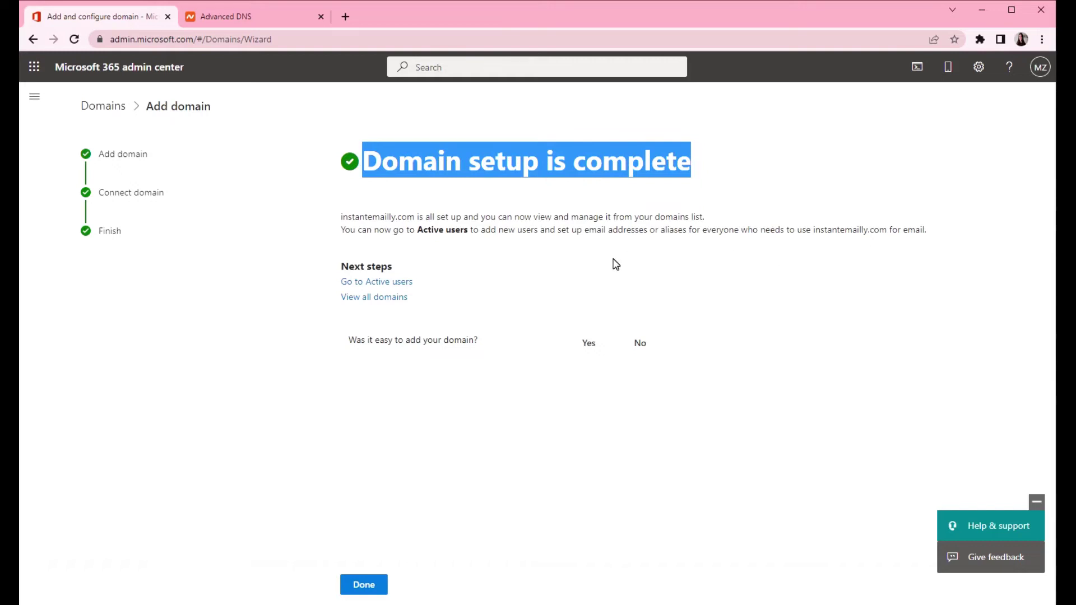
{"action": "left_click", "coordinate": [365, 585]}
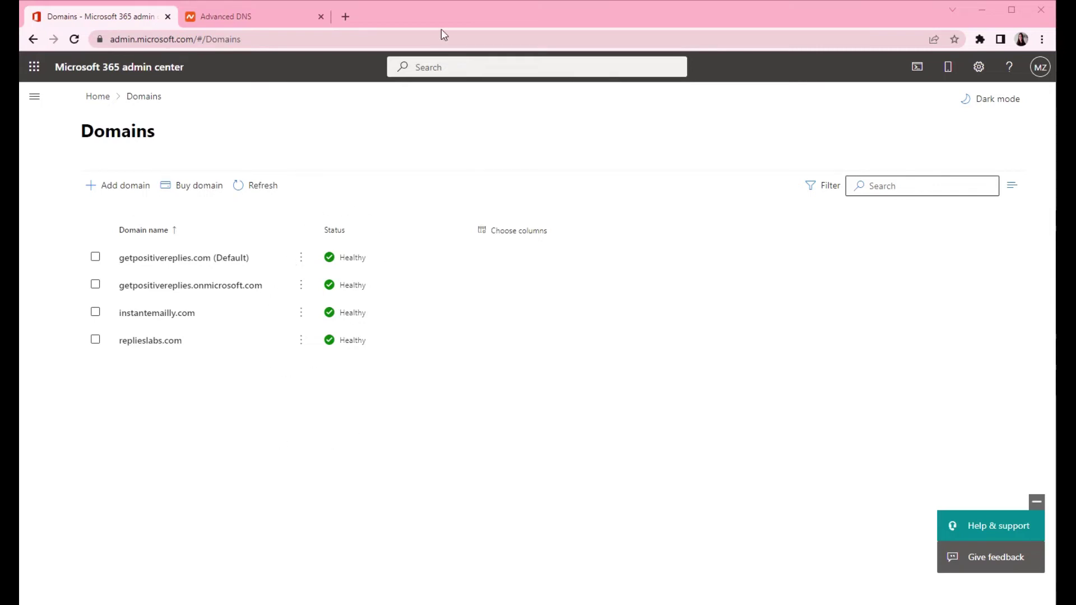
{"action": "left_click", "coordinate": [459, 68]}
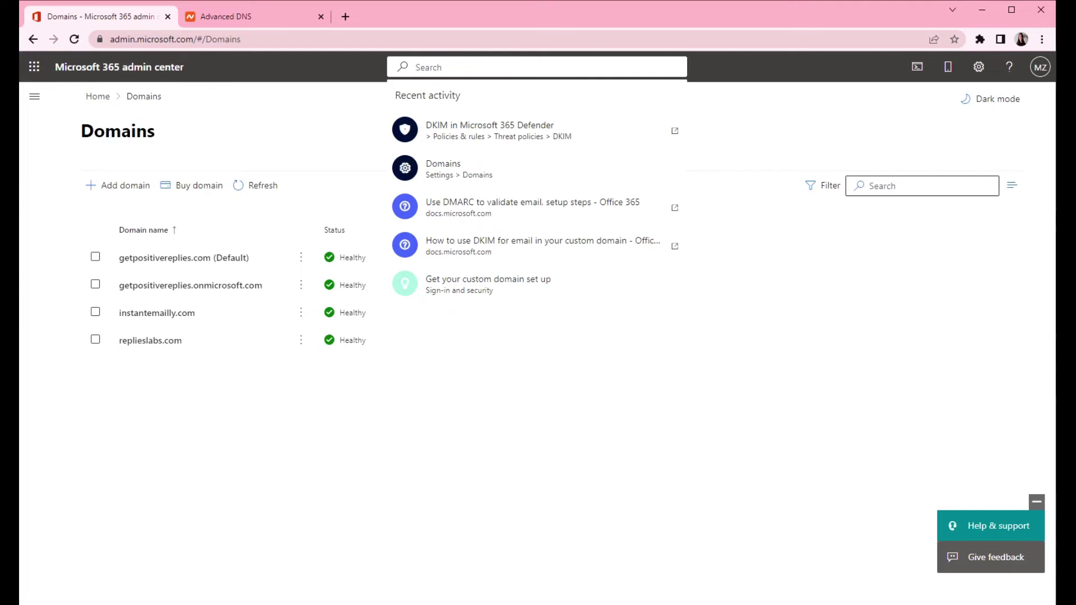
Step: Search 'dkim' and open instantemailly.com's DKIM details in Microsoft 365 Defender
{"action": "type", "text": "dkim"}
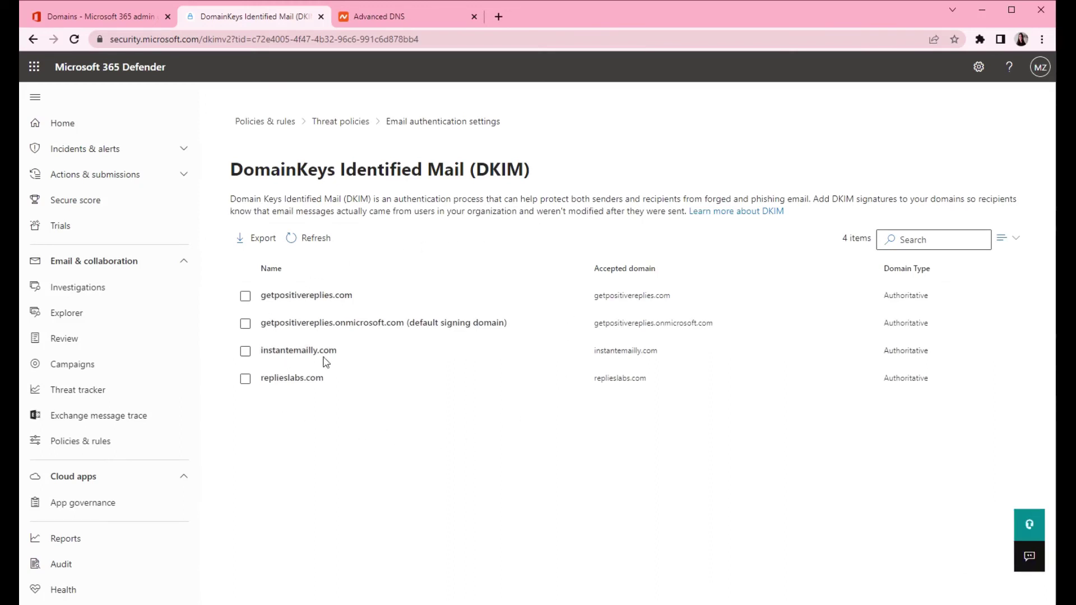
{"action": "left_click_drag", "start_coordinate": [344, 353], "coordinate": [259, 352]}
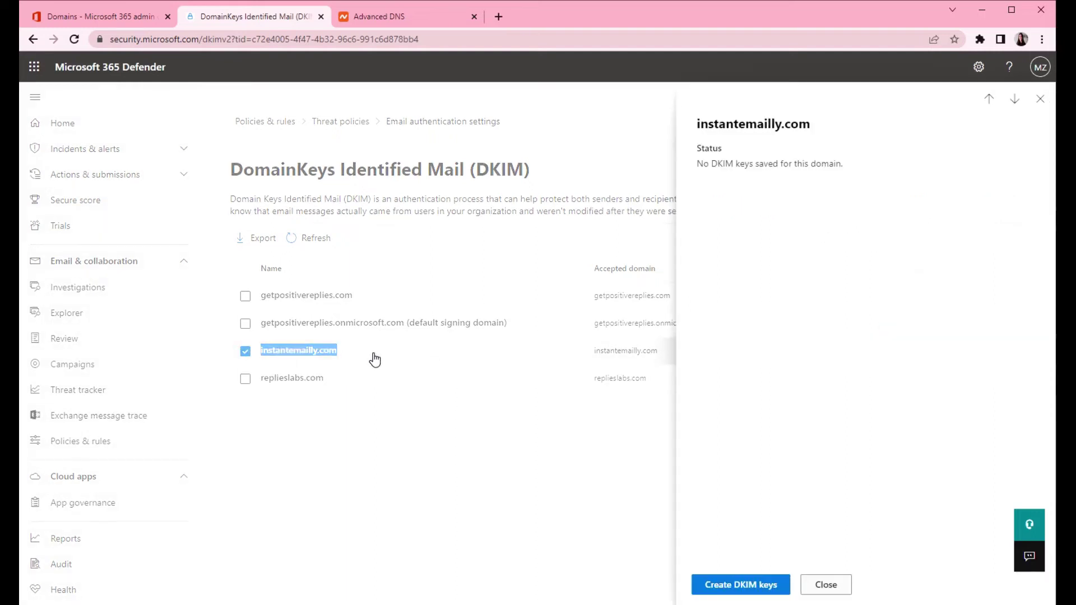
{"action": "left_click", "coordinate": [404, 358]}
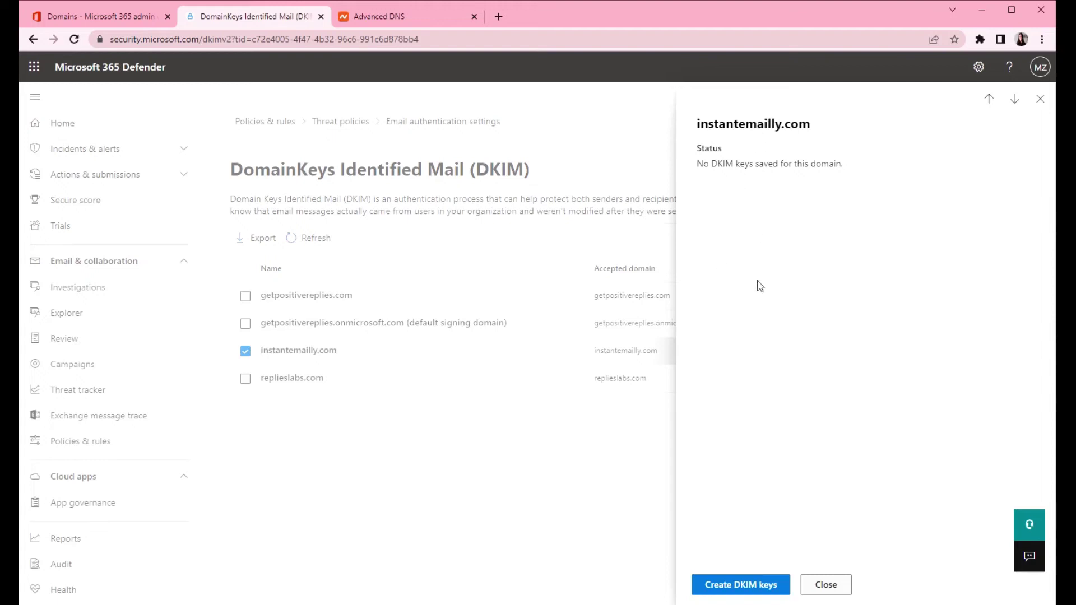
Step: Generate DKIM keys for instantemailly.com to list the selector1 and selector2 CNAME records to publish
{"action": "left_click", "coordinate": [740, 587]}
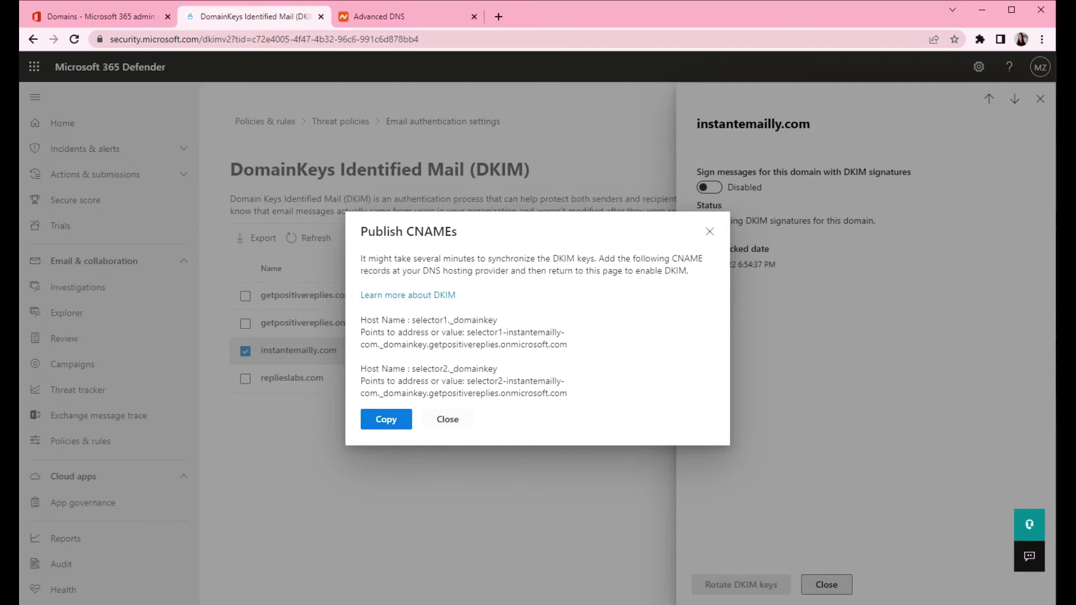
{"action": "left_click_drag", "start_coordinate": [407, 231], "coordinate": [451, 231]}
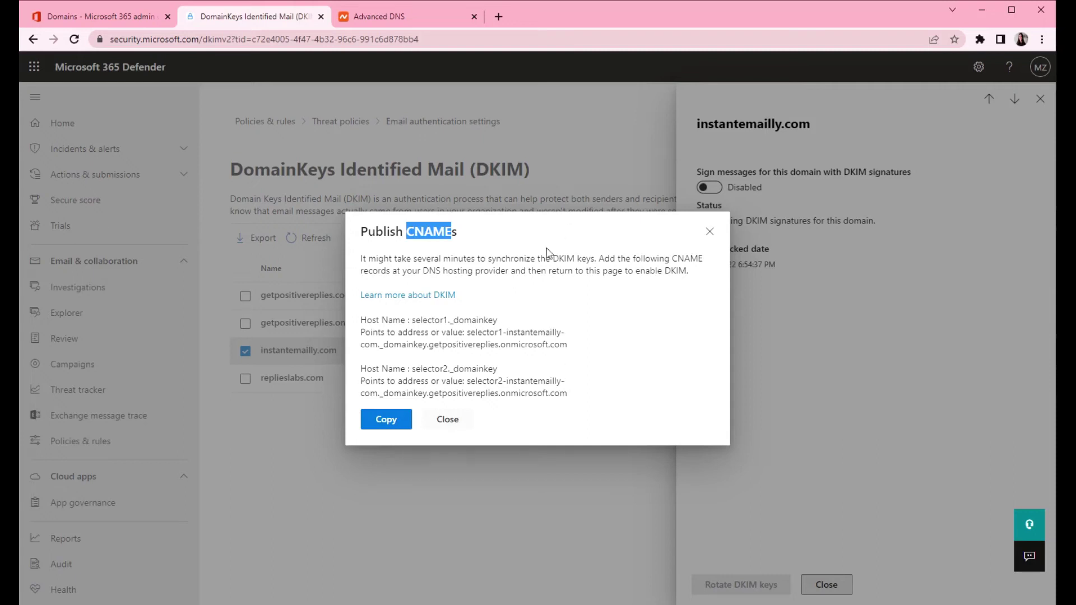
Step: Add a new CNAME record row in Namecheap's Advanced DNS host records
{"action": "left_click", "coordinate": [478, 354]}
{"action": "left_click", "coordinate": [397, 17]}
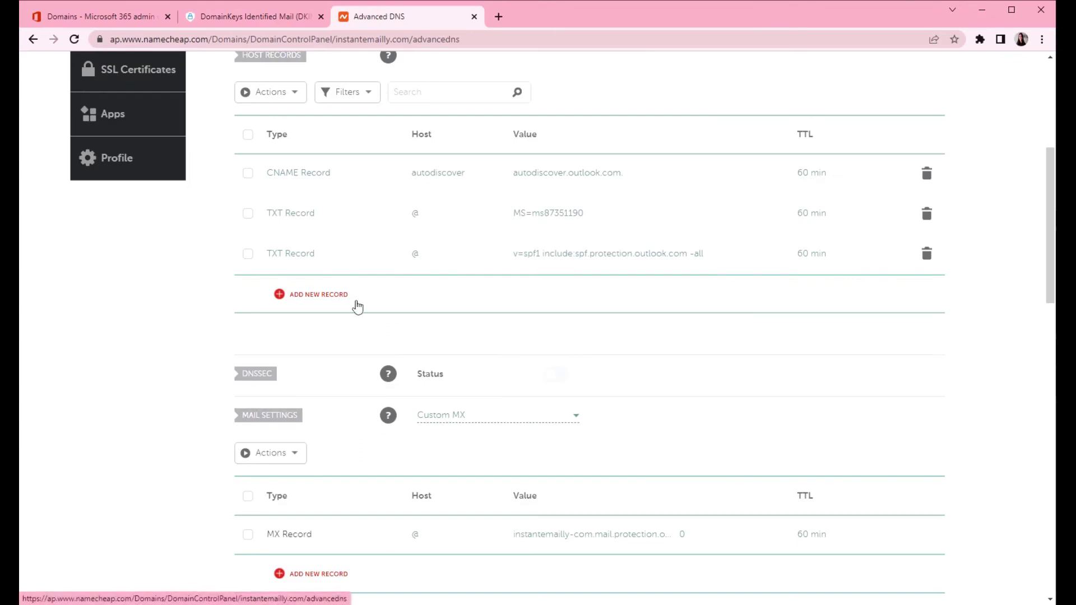
{"action": "scroll", "coordinate": [396, 277], "scroll_direction": "up", "scroll_amount": 3}
{"action": "left_click", "coordinate": [323, 432]}
{"action": "scroll", "coordinate": [323, 429], "scroll_direction": "down", "scroll_amount": 4}
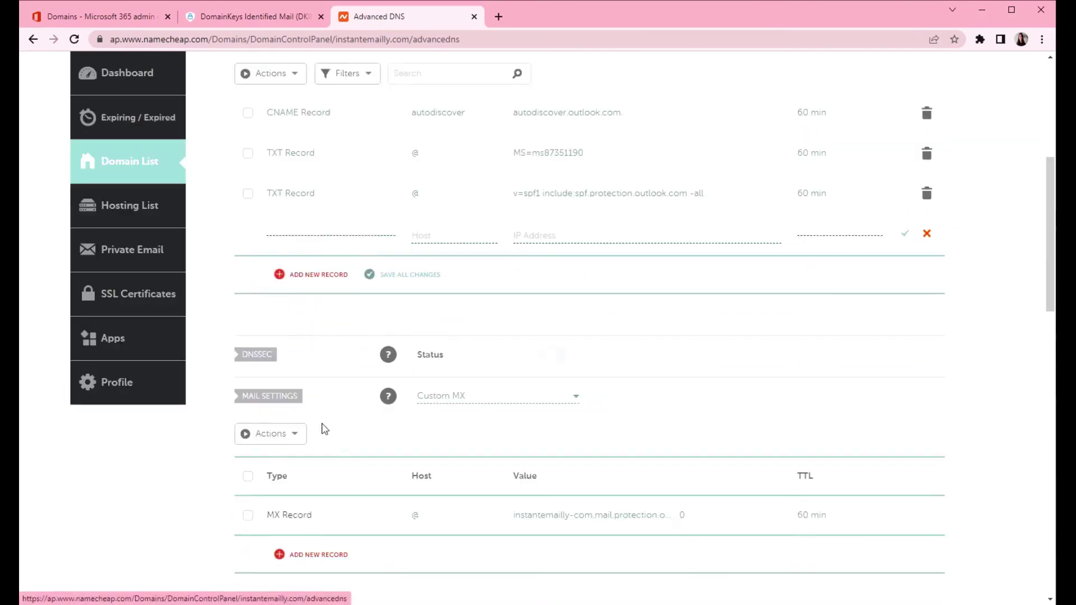
{"action": "scroll", "coordinate": [318, 295], "scroll_direction": "down", "scroll_amount": 3}
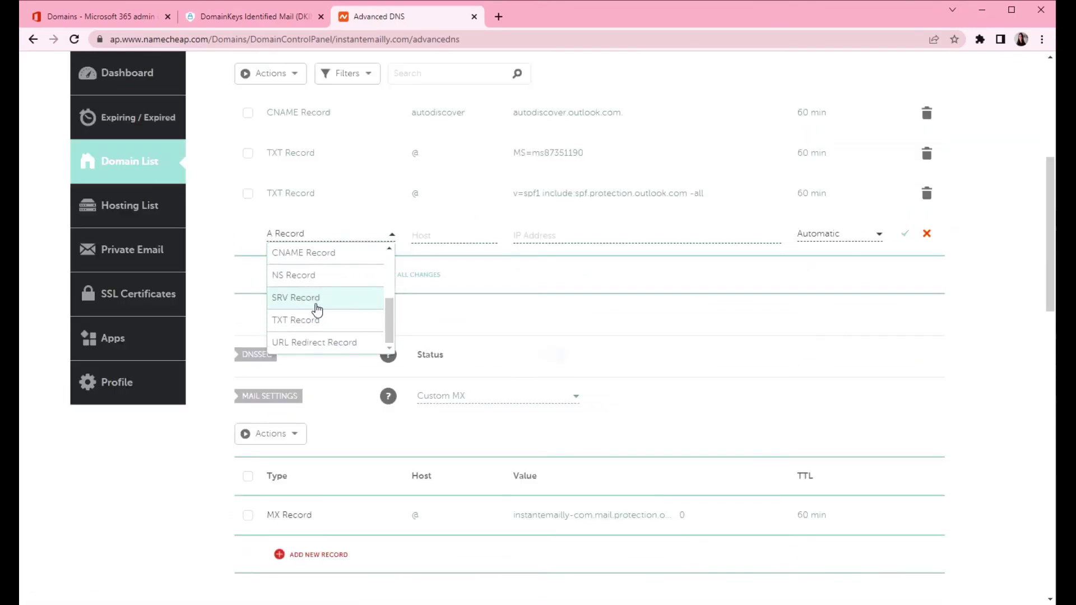
{"action": "left_click", "coordinate": [329, 255]}
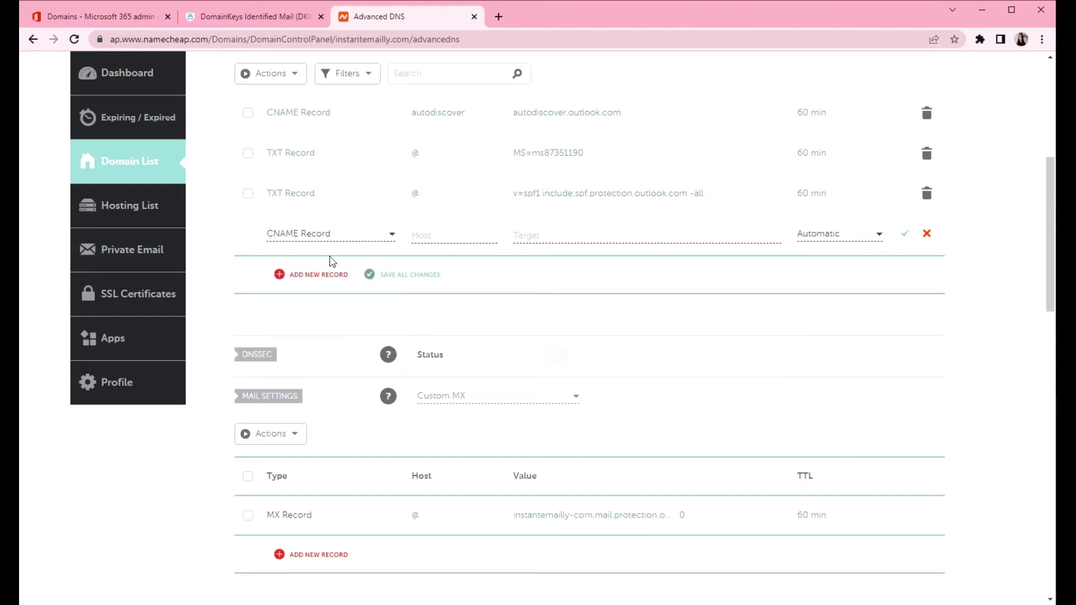
Step: Copy the selector1._domainkey host name from Microsoft into the new record's Host field
{"action": "left_click", "coordinate": [208, 20]}
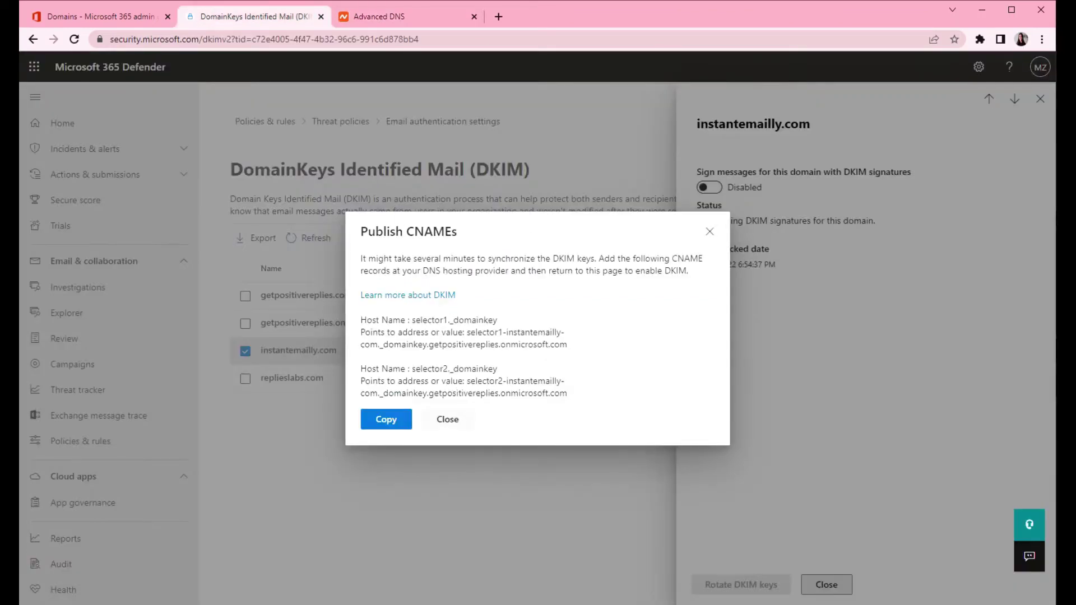
{"action": "left_click_drag", "start_coordinate": [413, 320], "coordinate": [504, 321]}
{"action": "key", "text": "ctrl+c"}
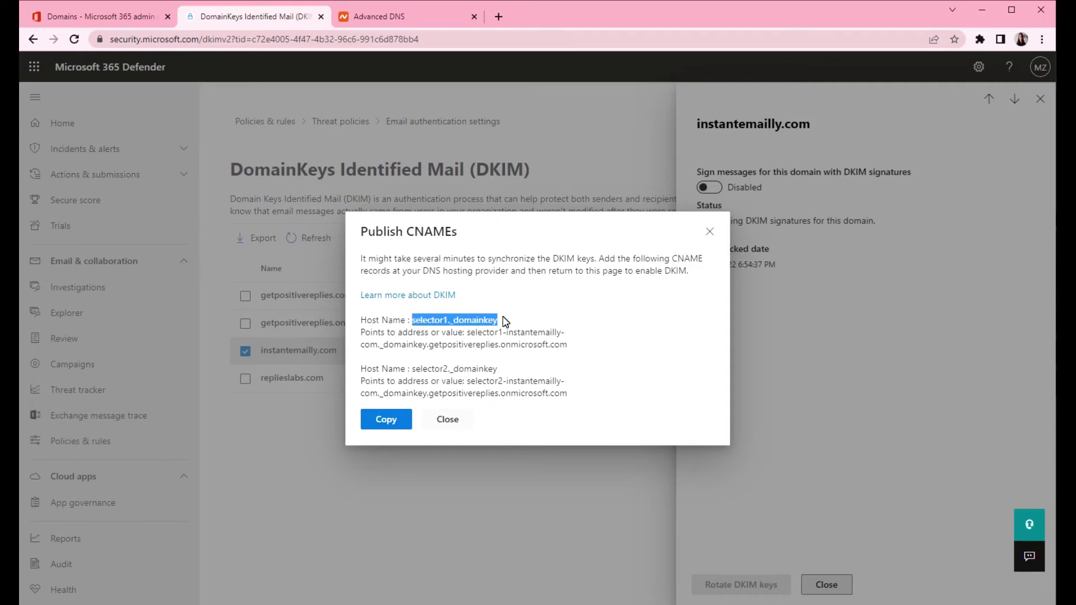
{"action": "left_click", "coordinate": [365, 16]}
{"action": "left_click", "coordinate": [454, 235]}
{"action": "key", "text": "ctrl+v"}
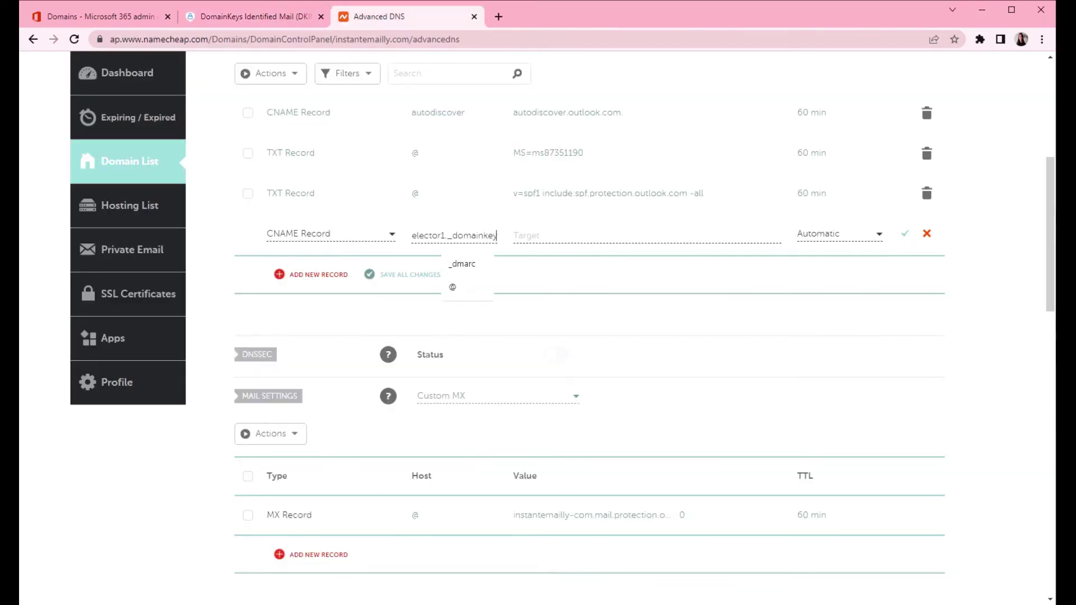
Step: Paste the selector1 DKIM points-to value as the target, verify it, and save the record
{"action": "left_click", "coordinate": [237, 16]}
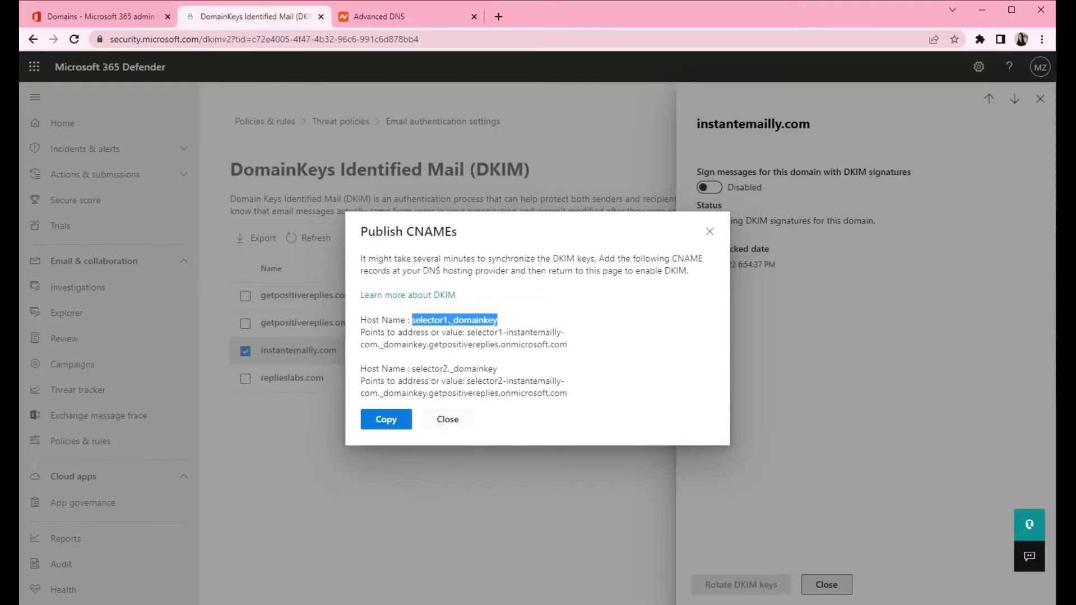
{"action": "left_click_drag", "start_coordinate": [467, 332], "coordinate": [576, 350]}
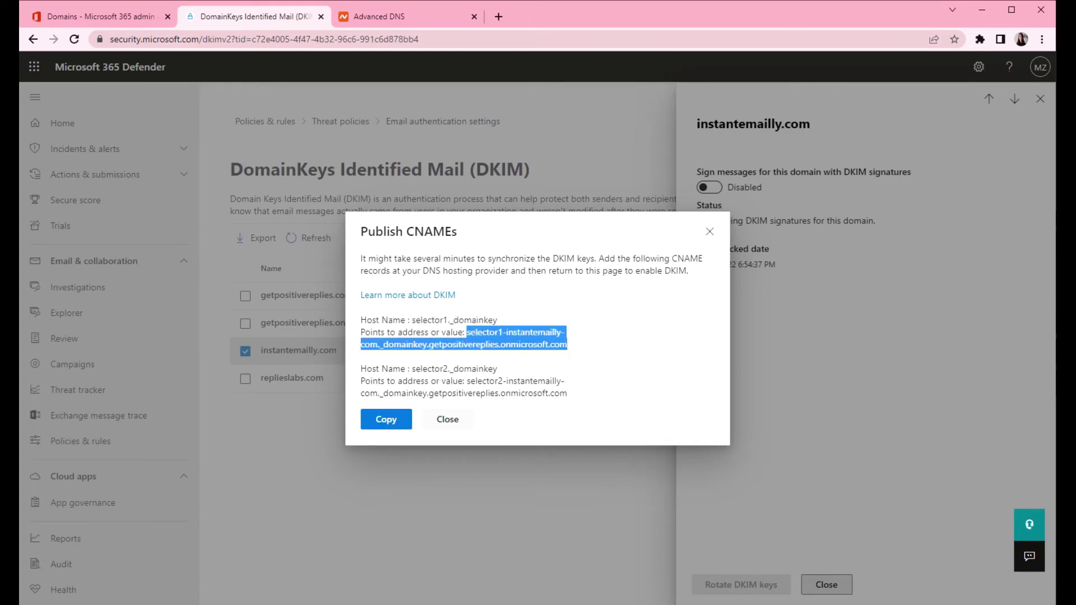
{"action": "key", "text": "ctrl+c"}
{"action": "left_click", "coordinate": [364, 16]}
{"action": "key", "text": "Tab"}
{"action": "key", "text": "ctrl+v"}
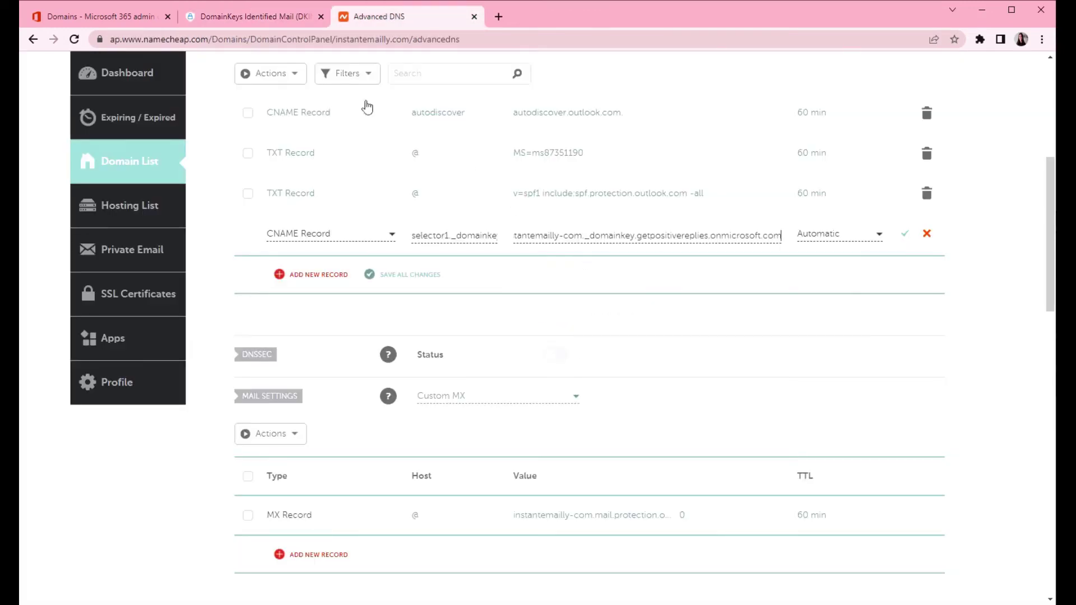
{"action": "left_click", "coordinate": [226, 17]}
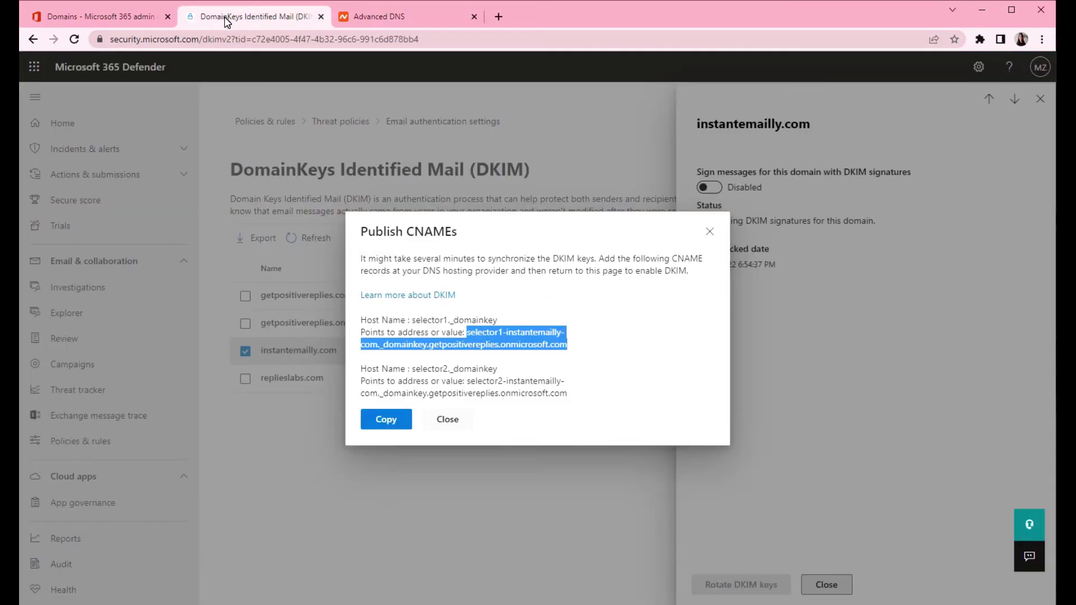
{"action": "left_click", "coordinate": [398, 16]}
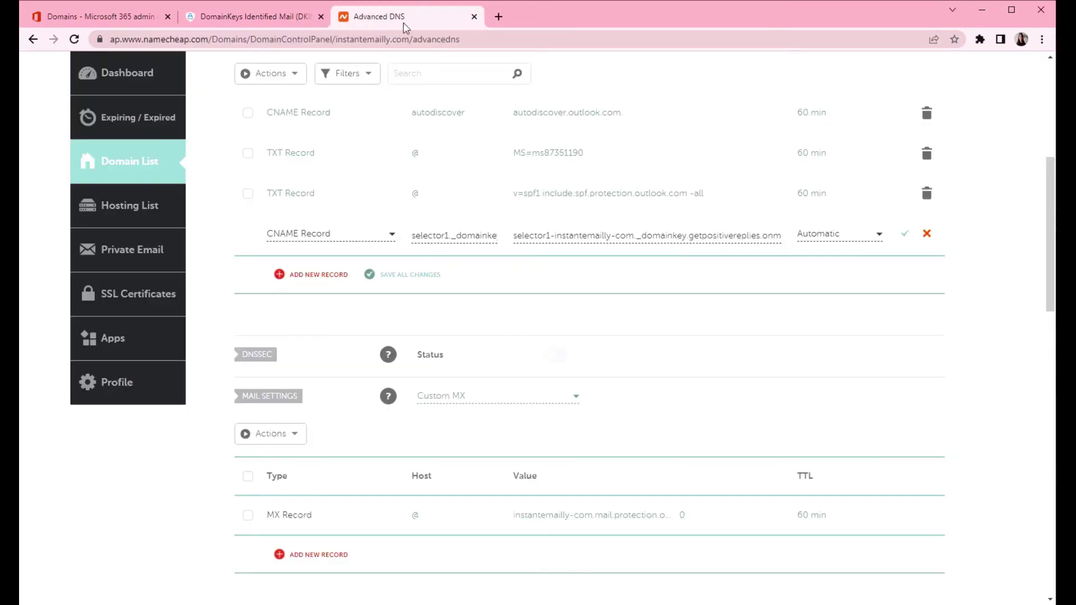
{"action": "left_click", "coordinate": [408, 278]}
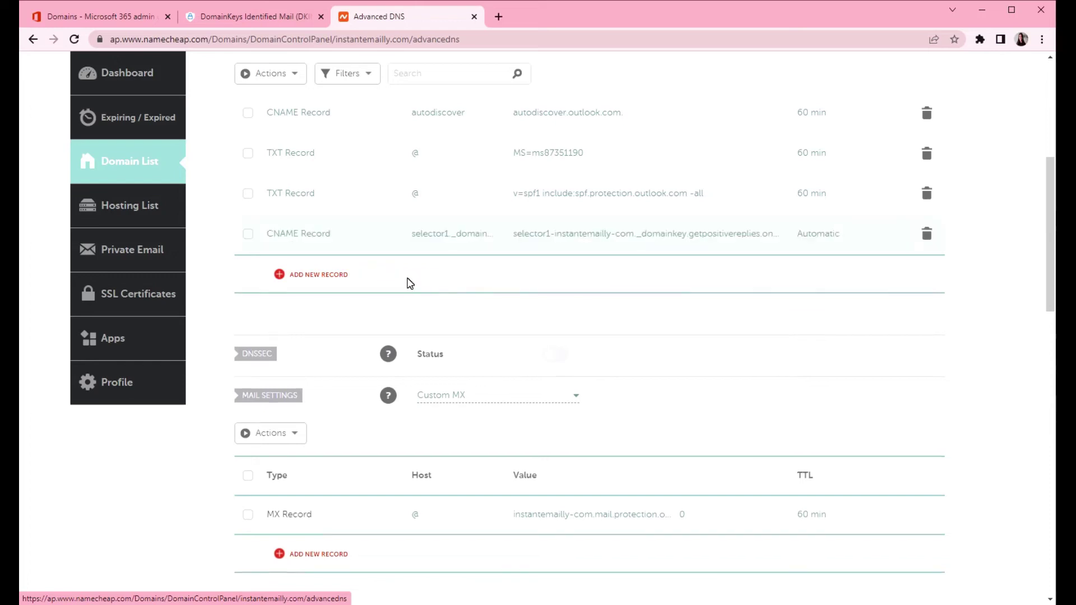
Step: Add another CNAME record row and give it the selector2._domainkey host name
{"action": "left_click", "coordinate": [322, 274]}
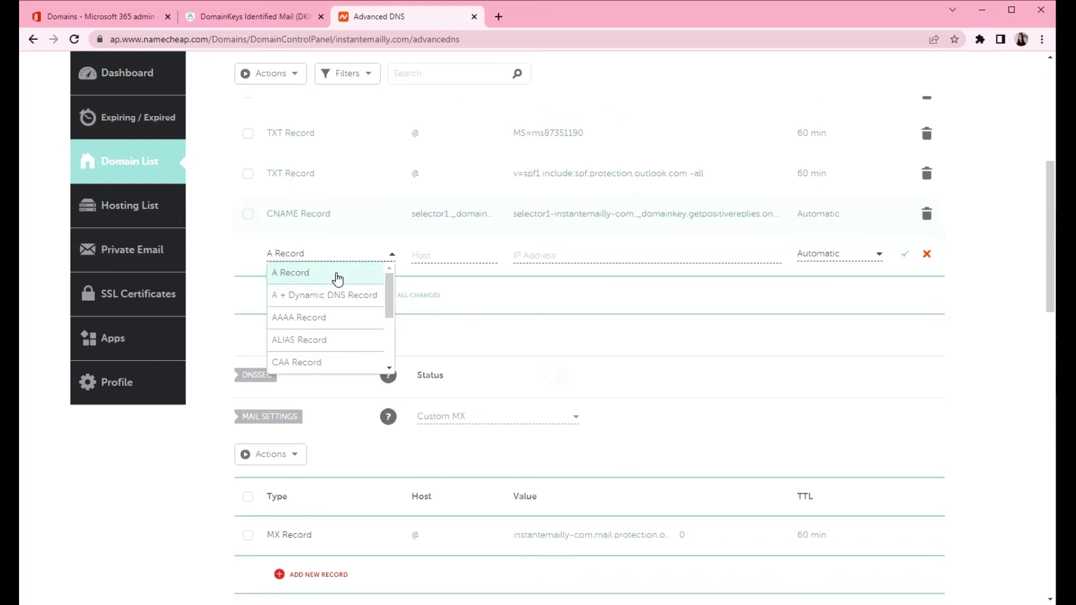
{"action": "scroll", "coordinate": [343, 317], "scroll_direction": "down", "scroll_amount": 1}
{"action": "left_click", "coordinate": [307, 321]}
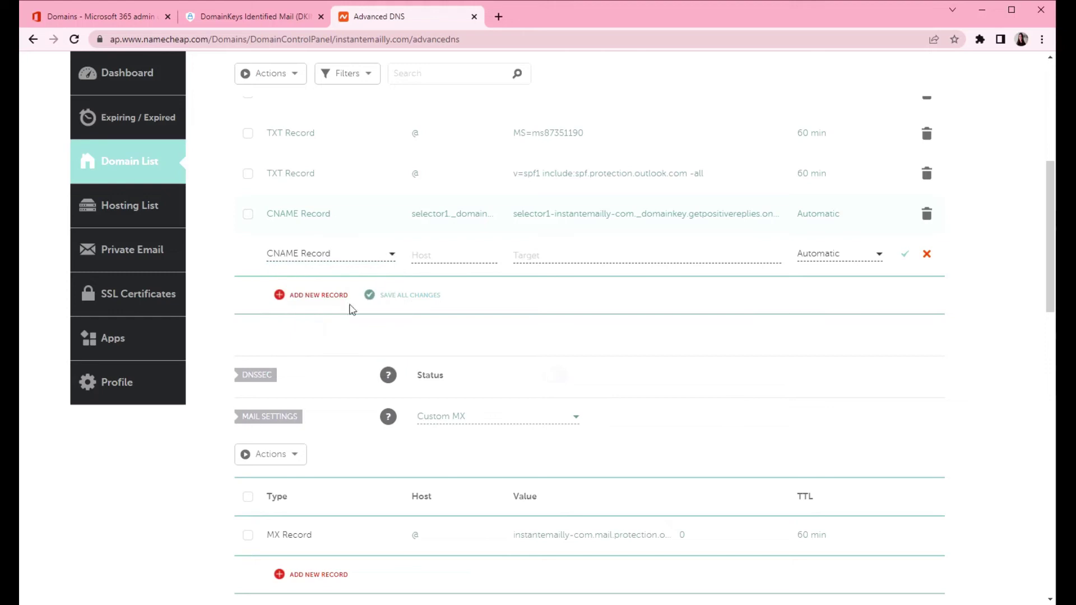
{"action": "left_click", "coordinate": [443, 254]}
{"action": "left_click", "coordinate": [218, 17]}
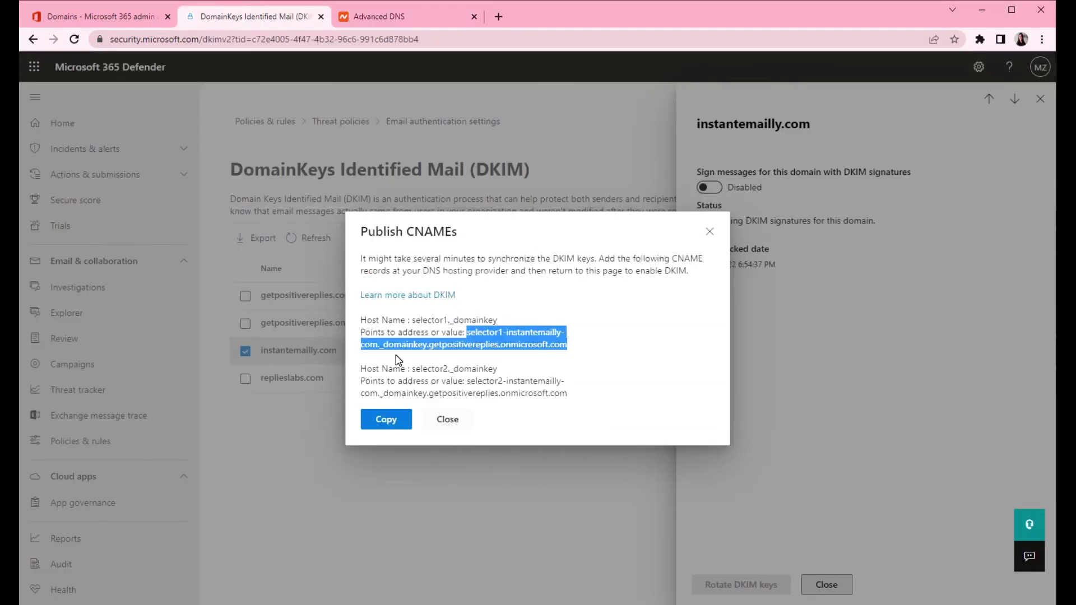
{"action": "left_click_drag", "start_coordinate": [412, 369], "coordinate": [518, 371]}
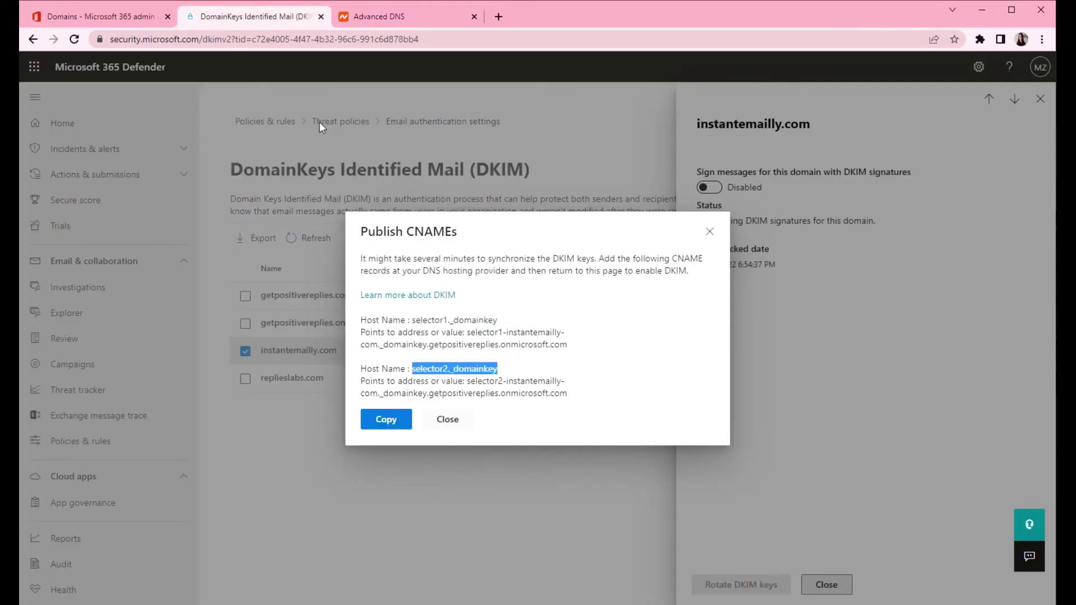
{"action": "left_click", "coordinate": [371, 16]}
Step: Paste the selector2 DKIM points-to value as the target and save the record
{"action": "left_click", "coordinate": [246, 16]}
{"action": "left_click_drag", "start_coordinate": [466, 381], "coordinate": [567, 393]}
{"action": "left_click", "coordinate": [371, 16]}
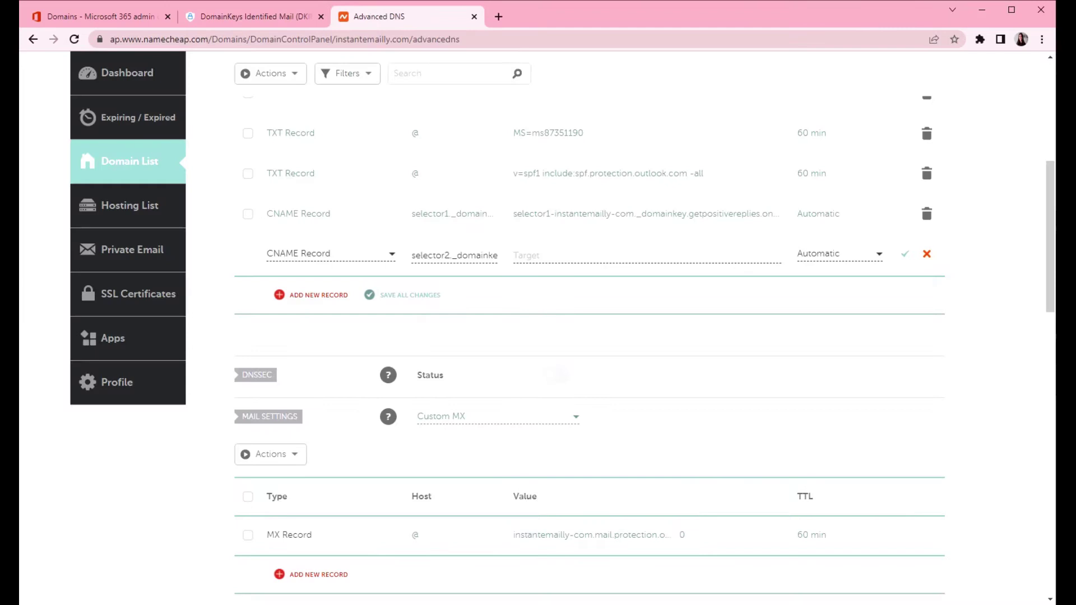
{"action": "left_click", "coordinate": [560, 255]}
{"action": "key", "text": "ctrl+v"}
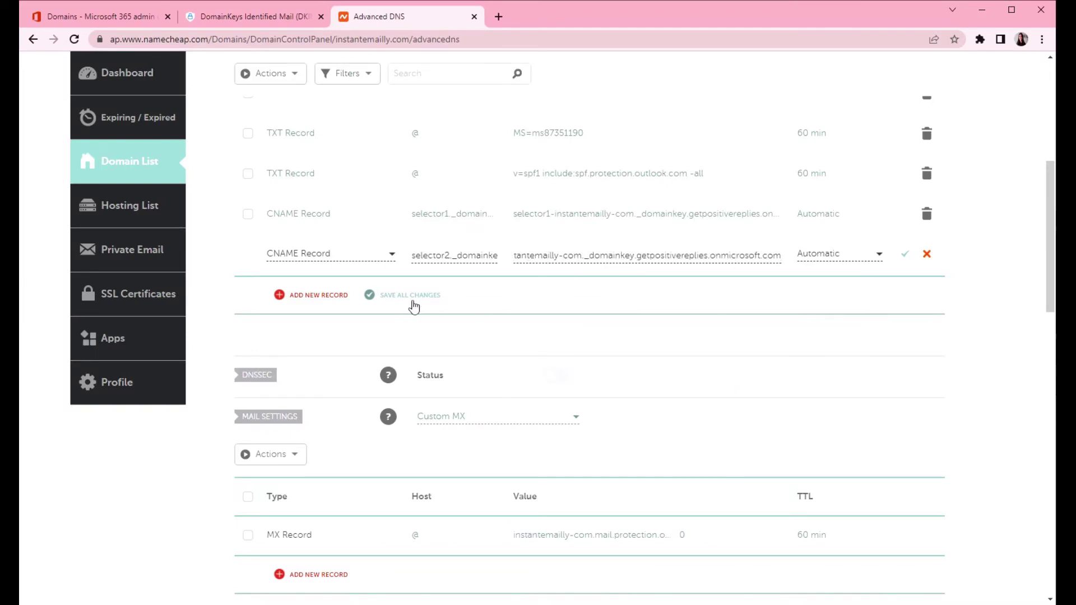
{"action": "left_click", "coordinate": [412, 297]}
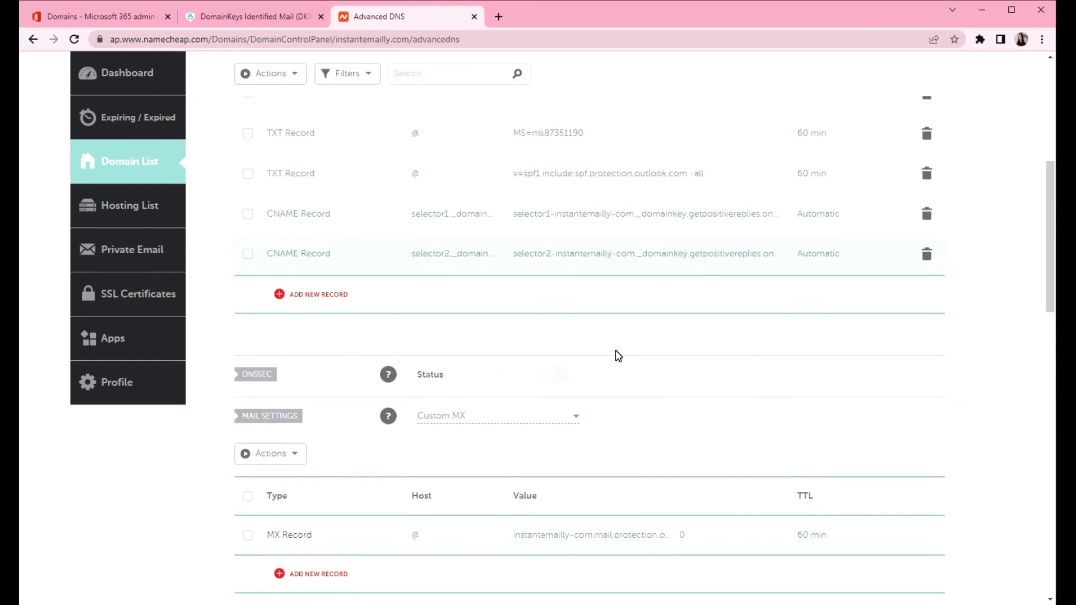
{"action": "left_click", "coordinate": [227, 16]}
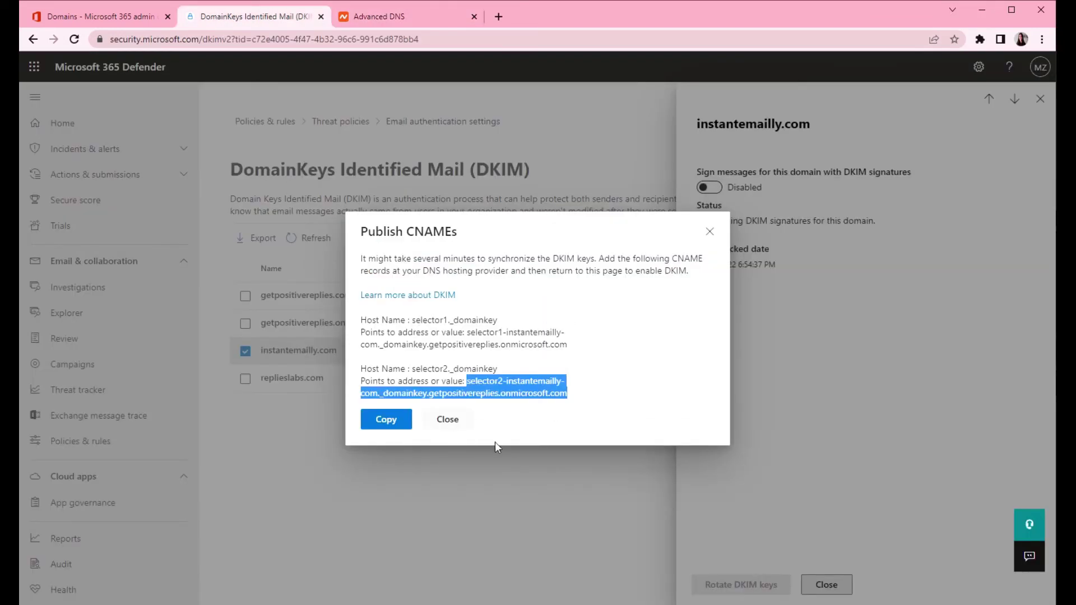
{"action": "left_click", "coordinate": [605, 421]}
Step: Try switching on DKIM signing for instantemailly.com, then dismiss both missing-CNAME error messages
{"action": "left_click", "coordinate": [395, 426]}
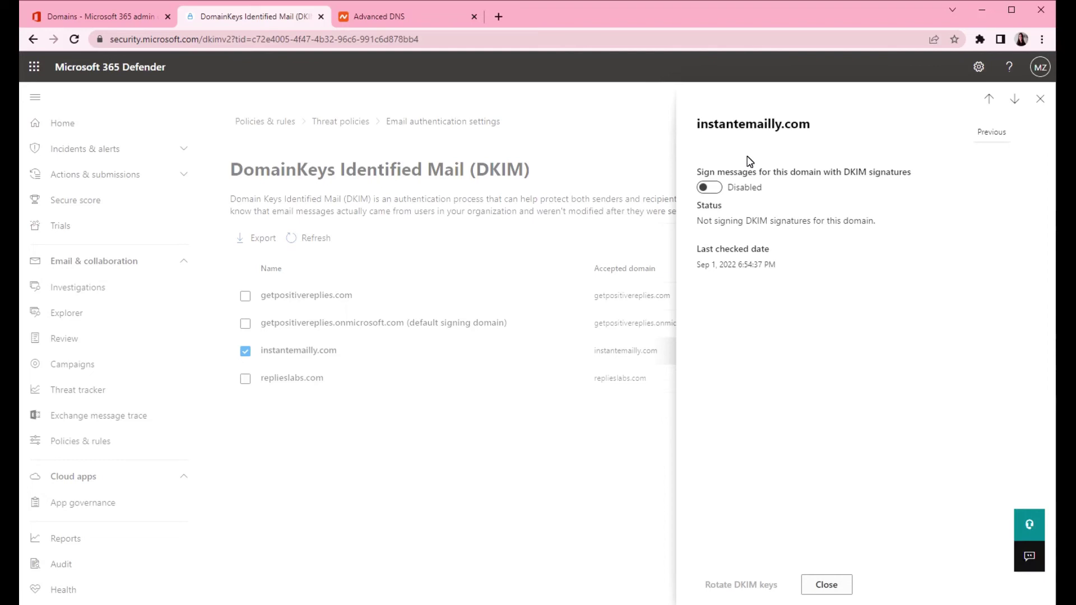
{"action": "left_click", "coordinate": [709, 190]}
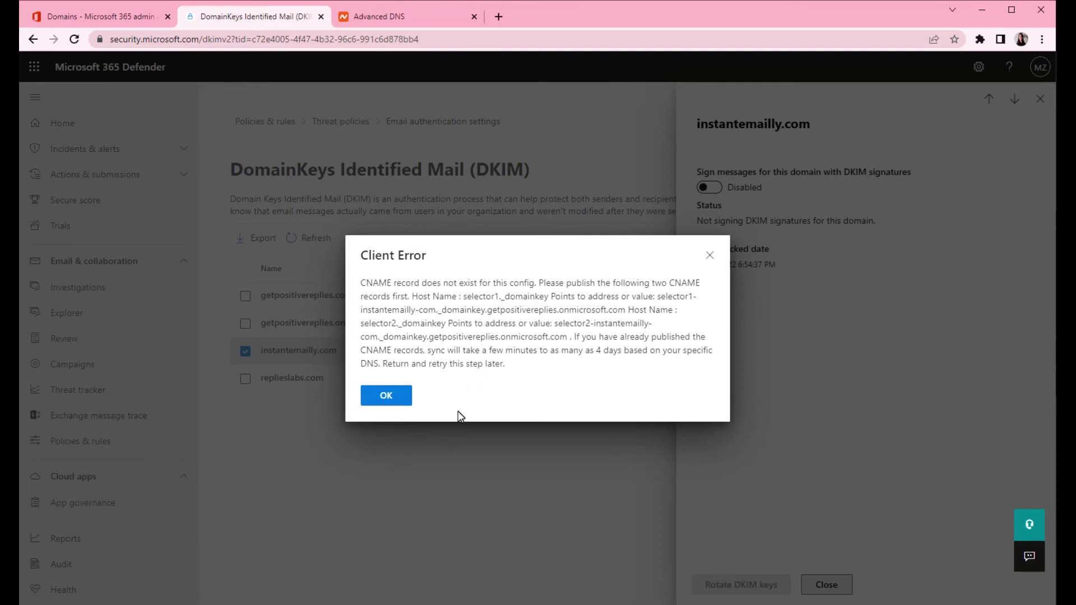
{"action": "left_click", "coordinate": [381, 399]}
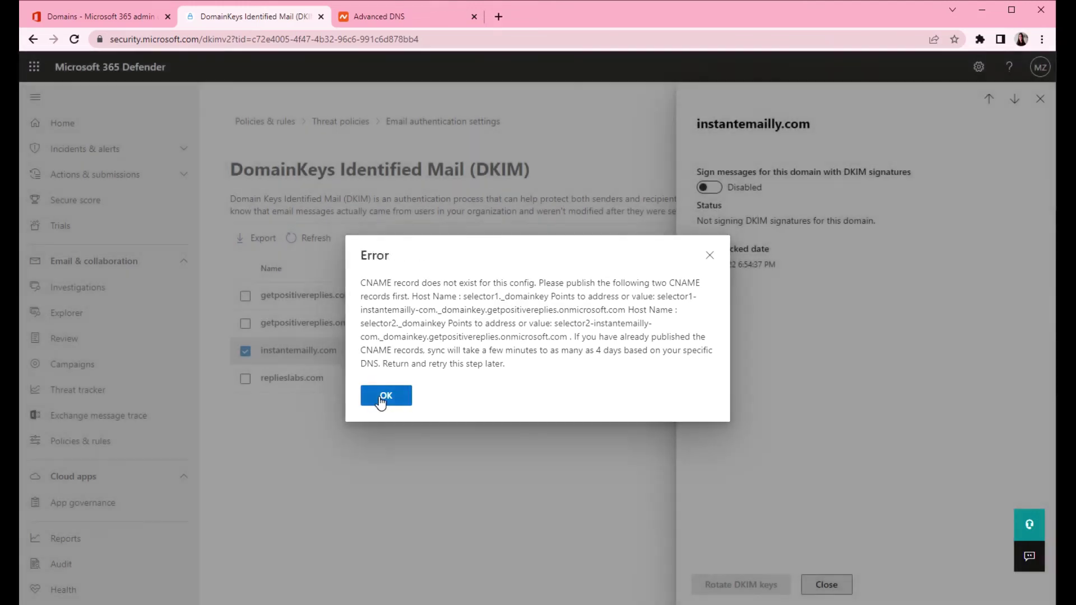
{"action": "left_click", "coordinate": [380, 403]}
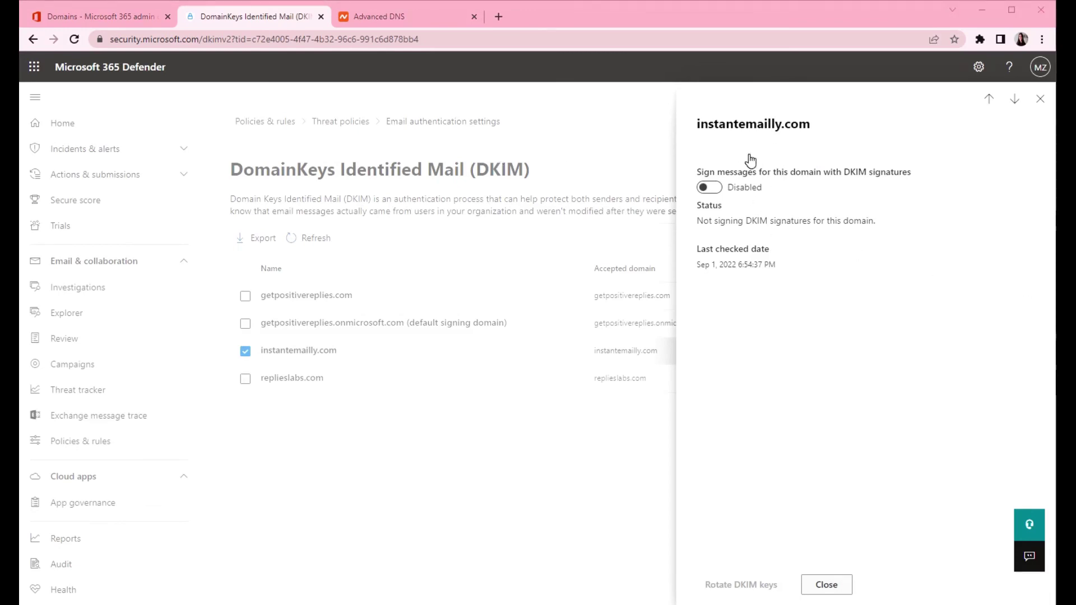
Step: Turn on 'Sign messages with DKIM signatures' for instantemailly.com, acknowledge the notice, and close the details
{"action": "left_click", "coordinate": [711, 189]}
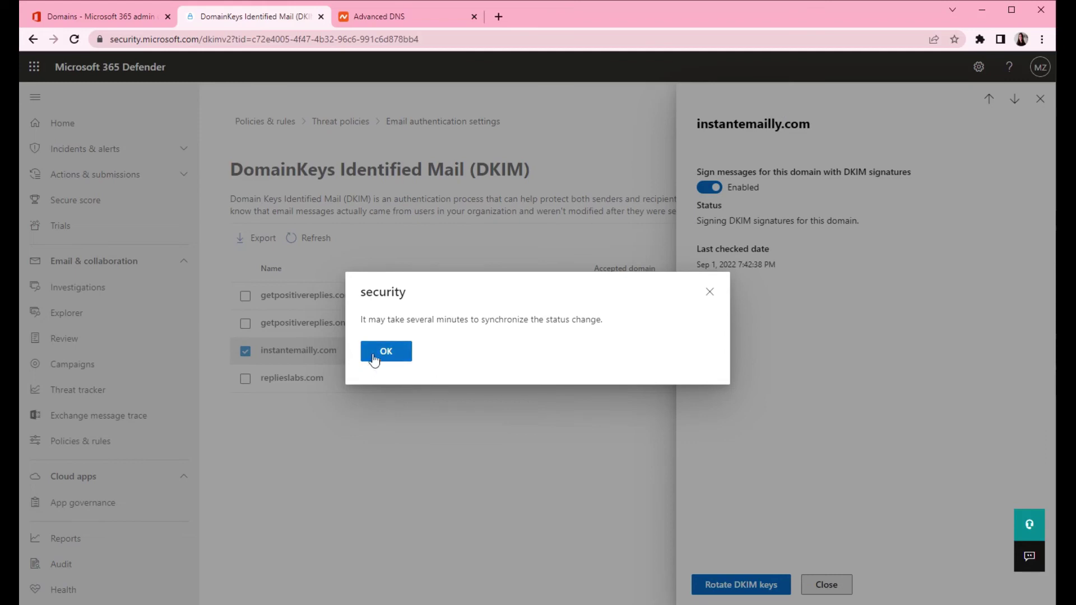
{"action": "left_click", "coordinate": [390, 354]}
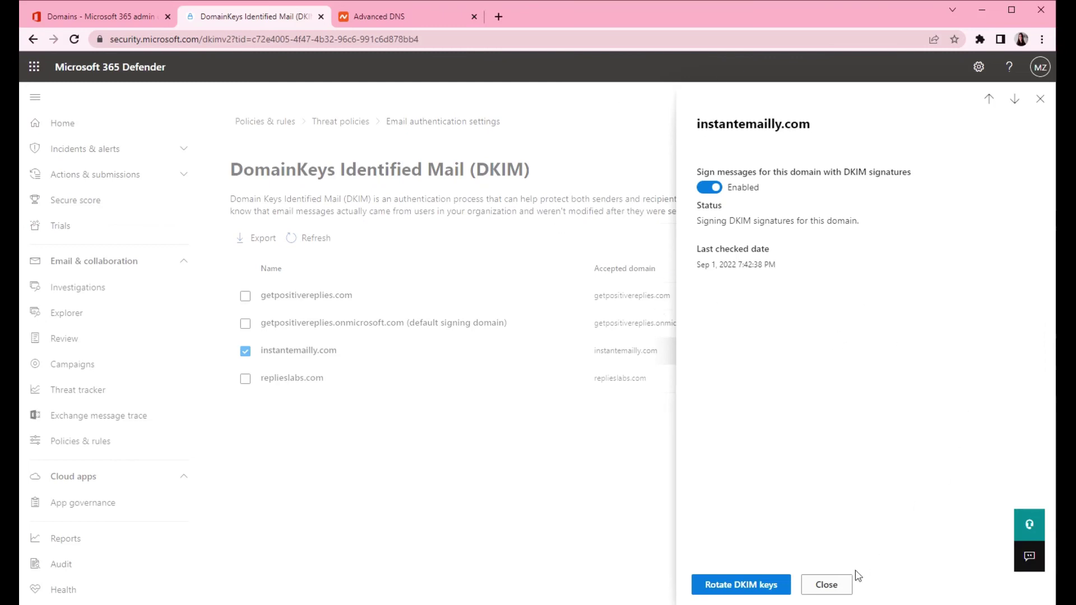
{"action": "left_click", "coordinate": [831, 585]}
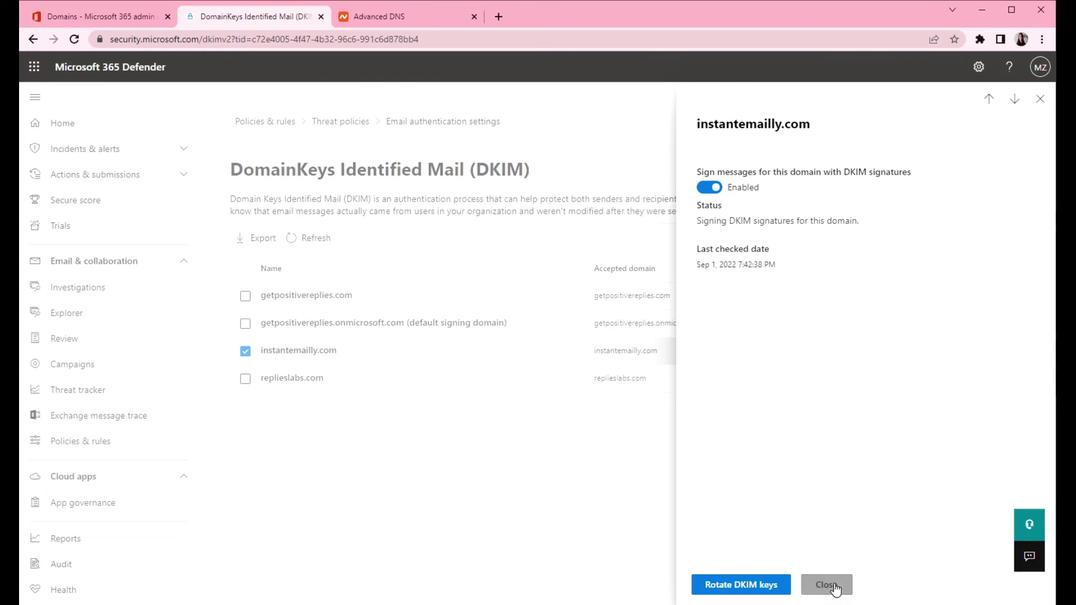
Step: Add a new TXT record row in Namecheap with host _dmarc, ready for its value
{"action": "left_click", "coordinate": [389, 21]}
{"action": "scroll", "coordinate": [566, 263], "scroll_direction": "down", "scroll_amount": 3}
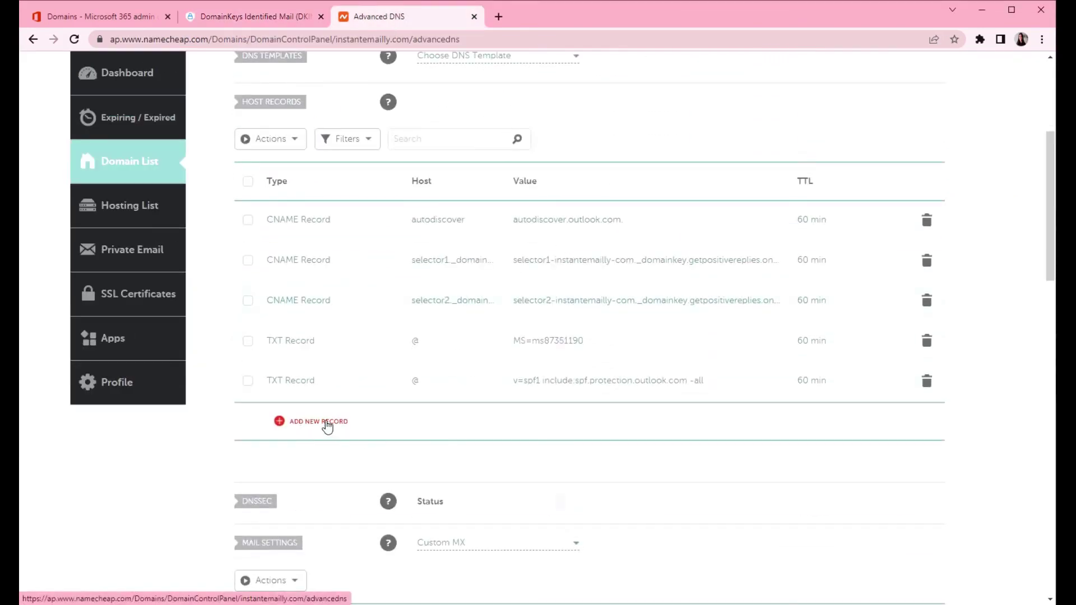
{"action": "left_click", "coordinate": [327, 424]}
{"action": "scroll", "coordinate": [302, 286], "scroll_direction": "down", "scroll_amount": 3}
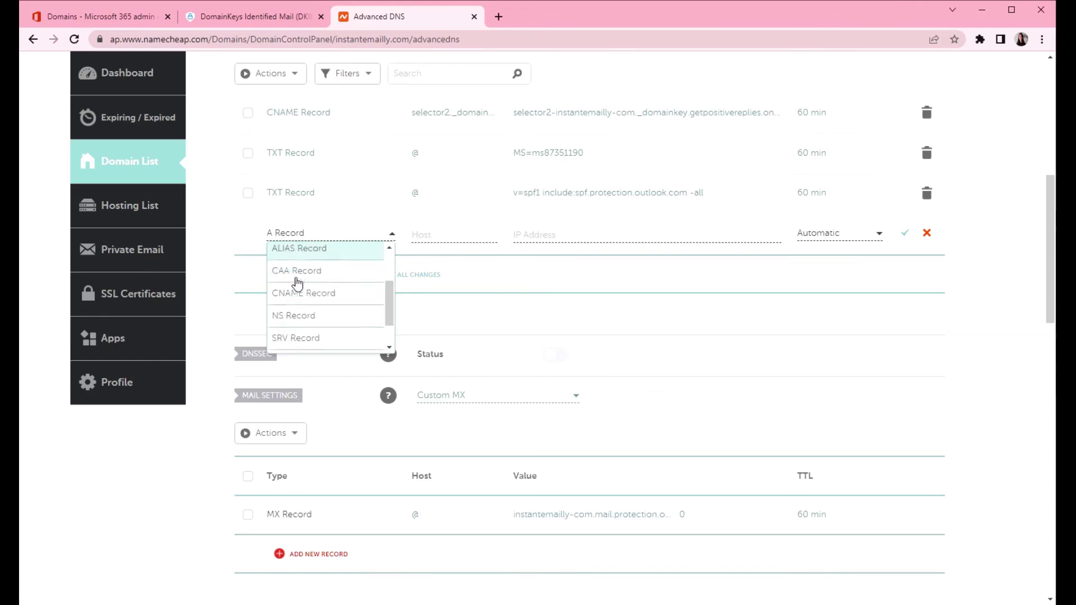
{"action": "left_click", "coordinate": [343, 322]}
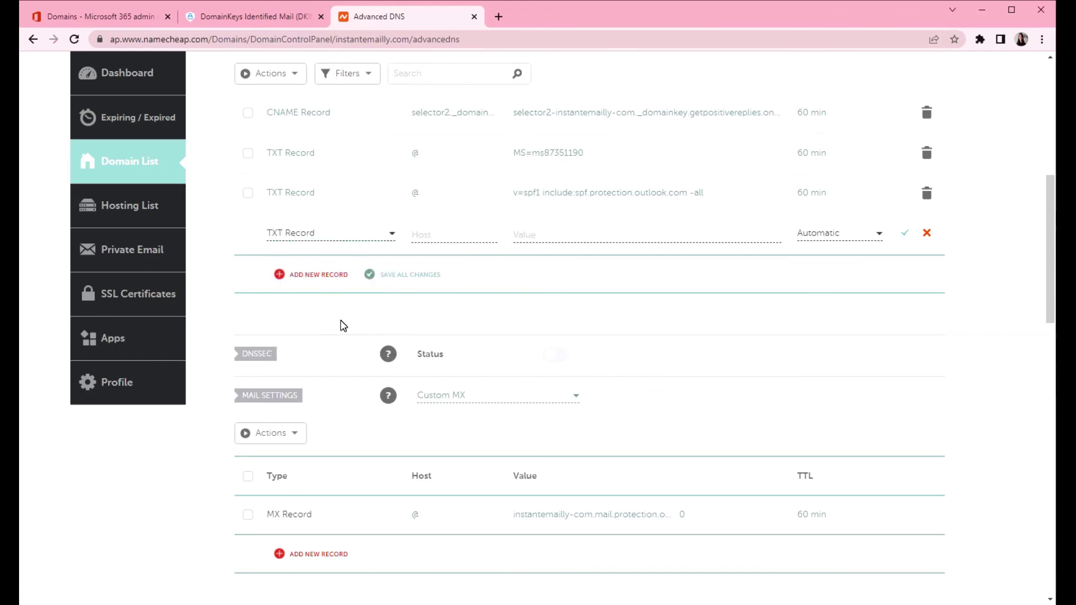
{"action": "left_click", "coordinate": [445, 237]}
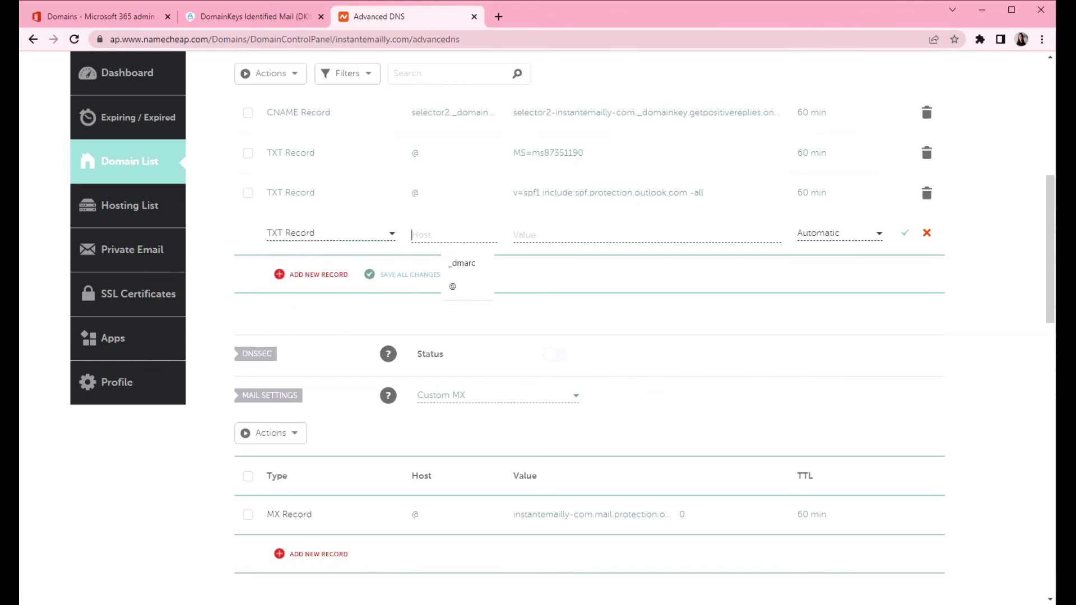
{"action": "left_click", "coordinate": [463, 269]}
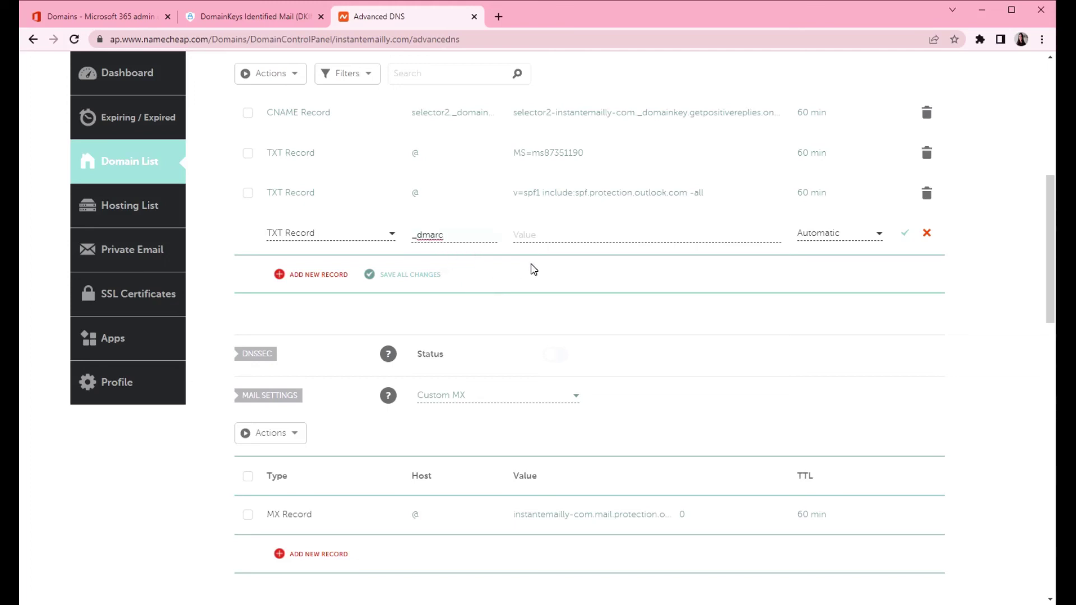
{"action": "left_click", "coordinate": [532, 235]}
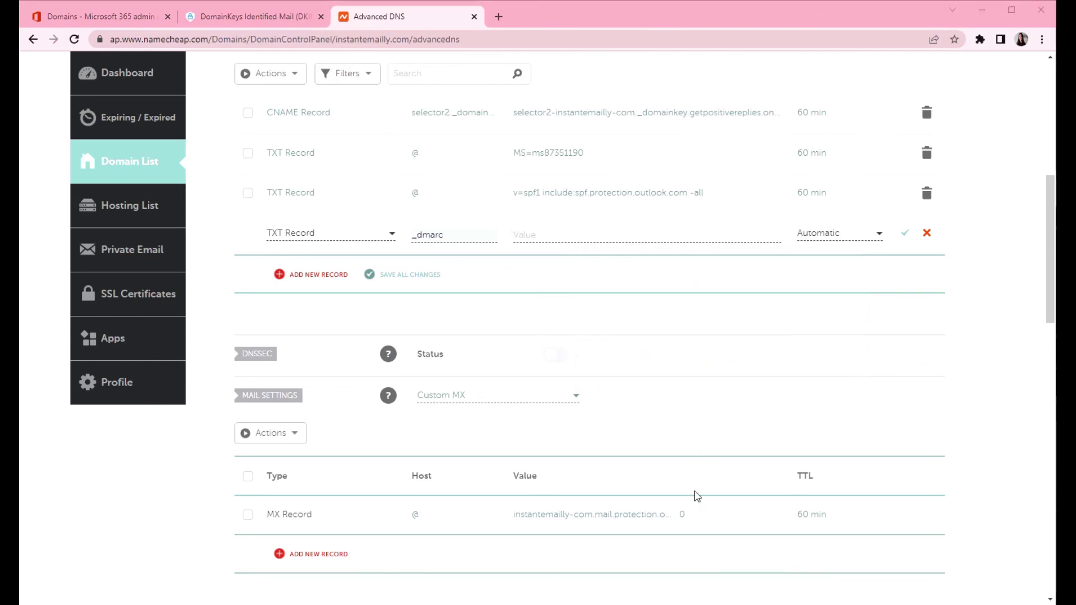
Step: Scroll the Intercom article to 'Adding DMARC record' and select the recommended v=DMARC1 value
{"action": "left_click", "coordinate": [521, 581]}
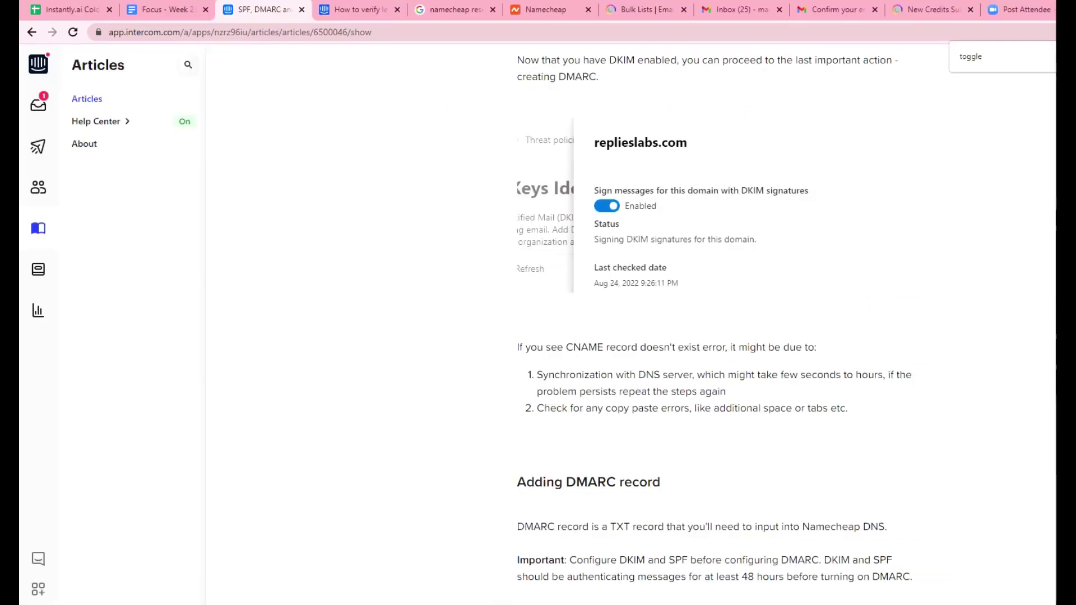
{"action": "scroll", "coordinate": [658, 292], "scroll_direction": "down", "scroll_amount": 4}
{"action": "scroll", "coordinate": [658, 291], "scroll_direction": "down", "scroll_amount": 7}
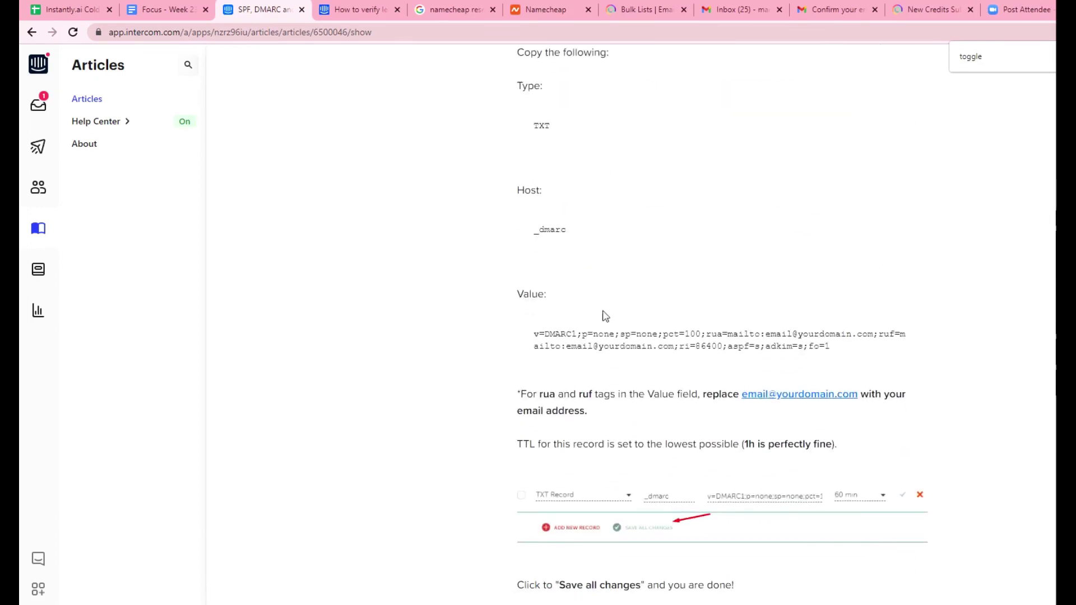
{"action": "left_click_drag", "start_coordinate": [843, 355], "coordinate": [518, 336]}
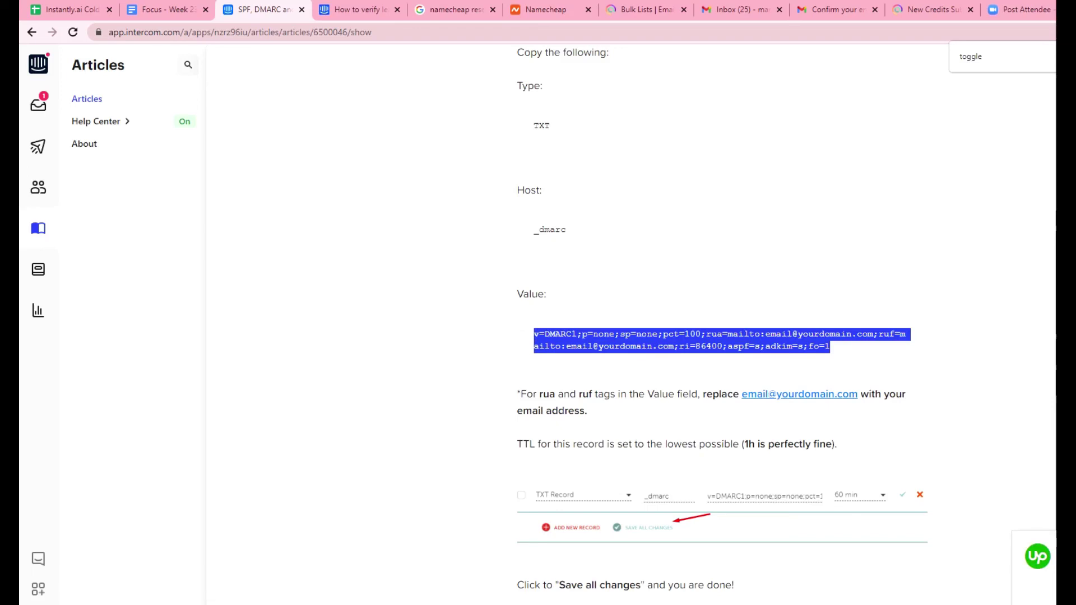
Step: Paste the DMARC value and replace the first placeholder report address with your own e-mail
{"action": "left_click", "coordinate": [681, 582]}
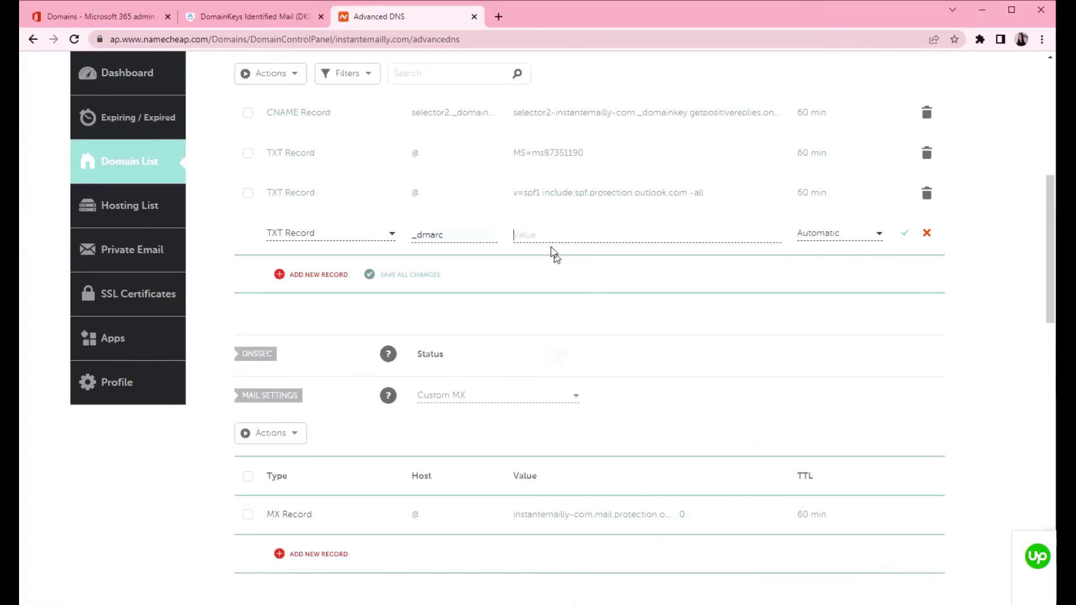
{"action": "key", "text": "Down"}
{"action": "key", "text": "ctrl+v"}
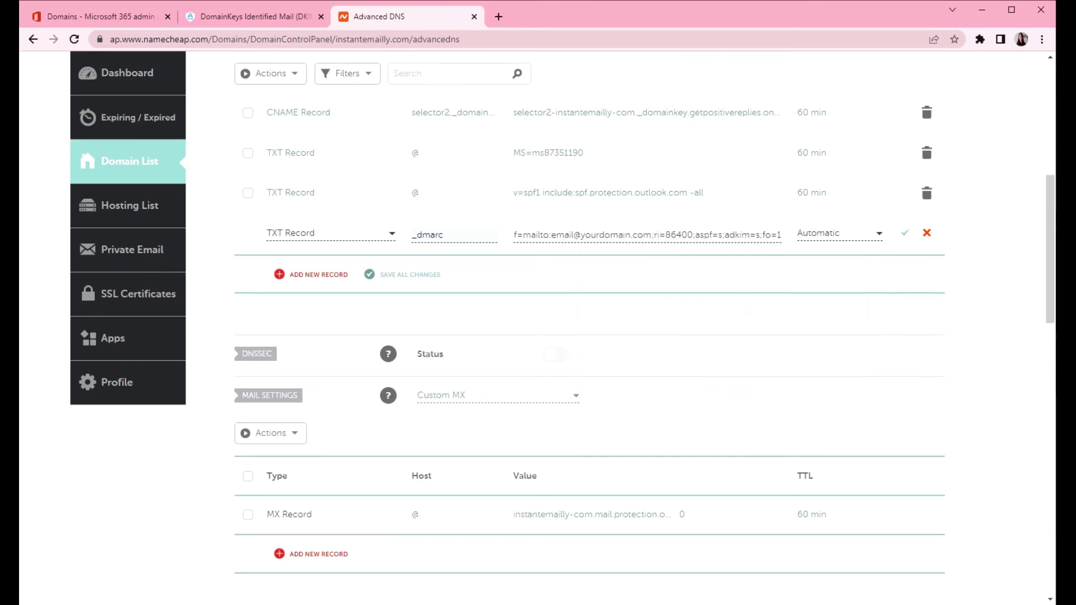
{"action": "left_click_drag", "start_coordinate": [551, 235], "coordinate": [573, 234]}
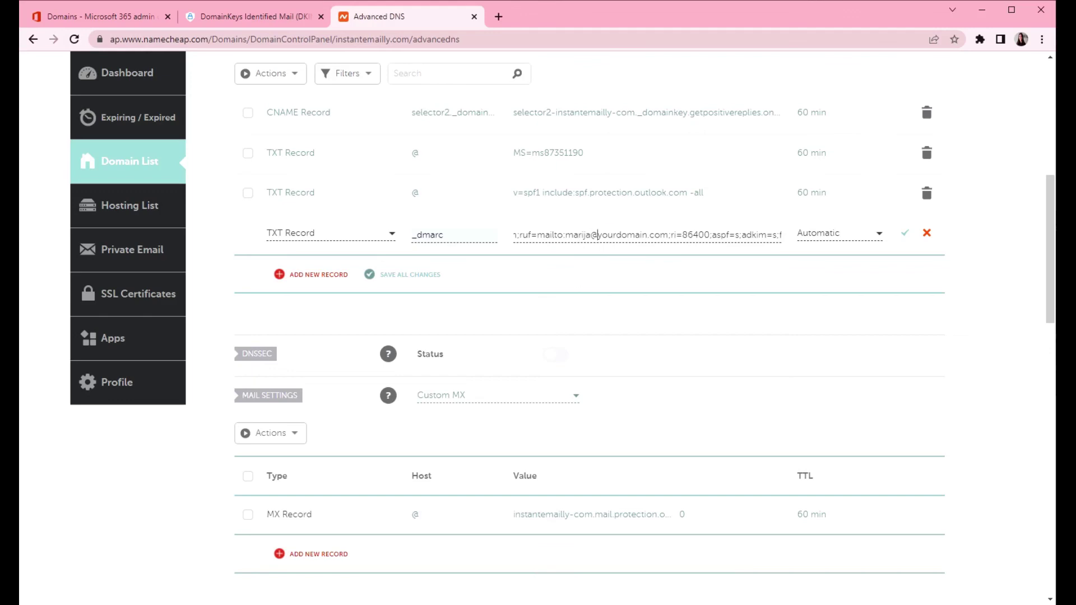
{"action": "left_click_drag", "start_coordinate": [598, 234], "coordinate": [668, 234]}
{"action": "type", "text": "instantly.ai"}
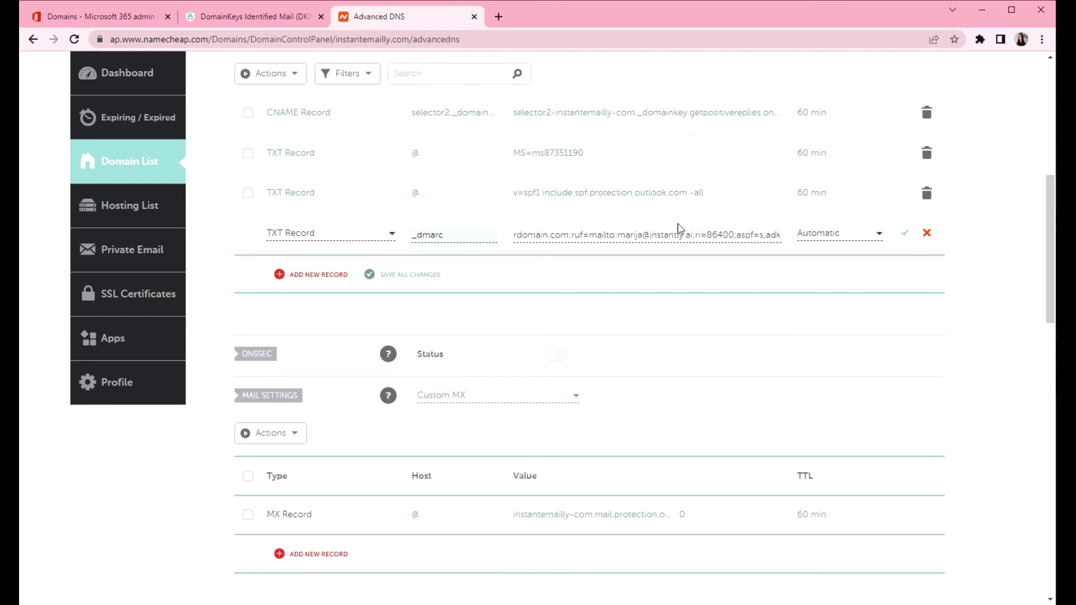
{"action": "left_click_drag", "start_coordinate": [548, 234], "coordinate": [682, 262]}
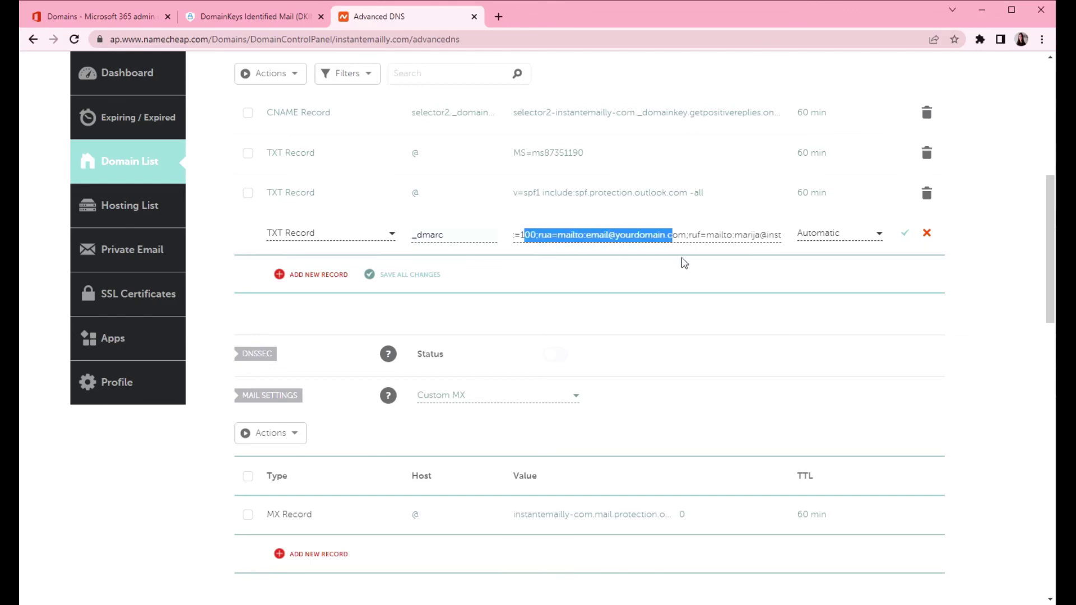
{"action": "left_click", "coordinate": [631, 234]}
{"action": "double_click", "coordinate": [583, 234]}
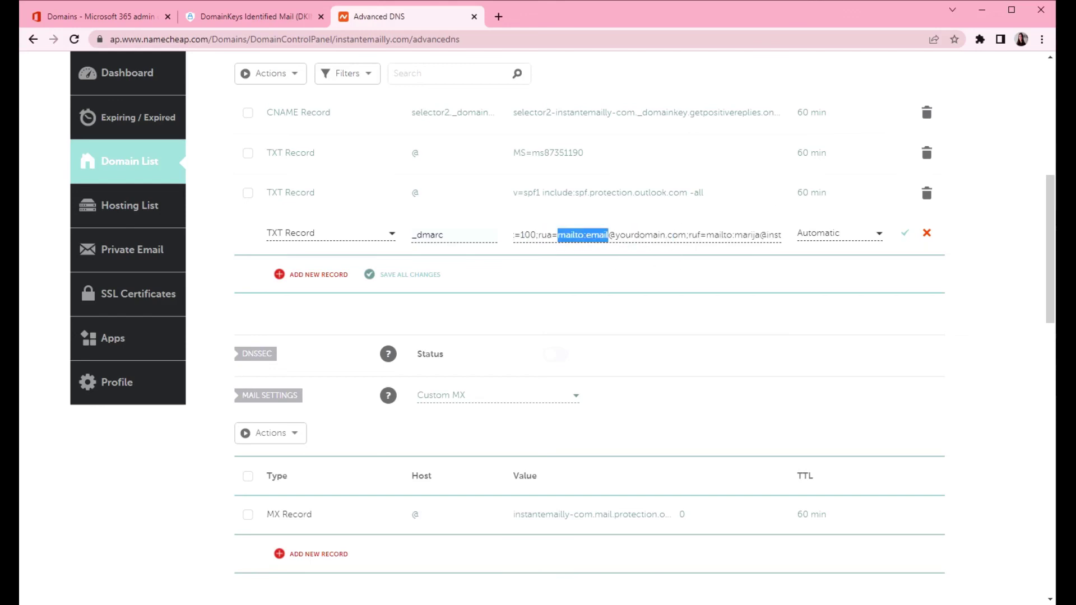
{"action": "left_click", "coordinate": [589, 234]}
{"action": "double_click", "coordinate": [595, 234]}
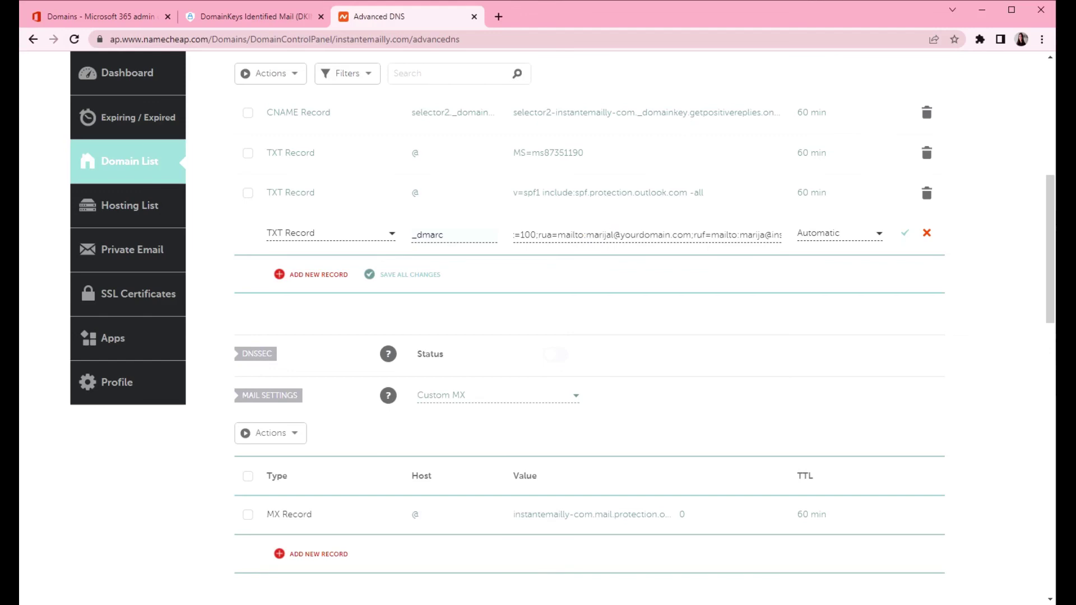
{"action": "left_click_drag", "start_coordinate": [620, 234], "coordinate": [691, 250]}
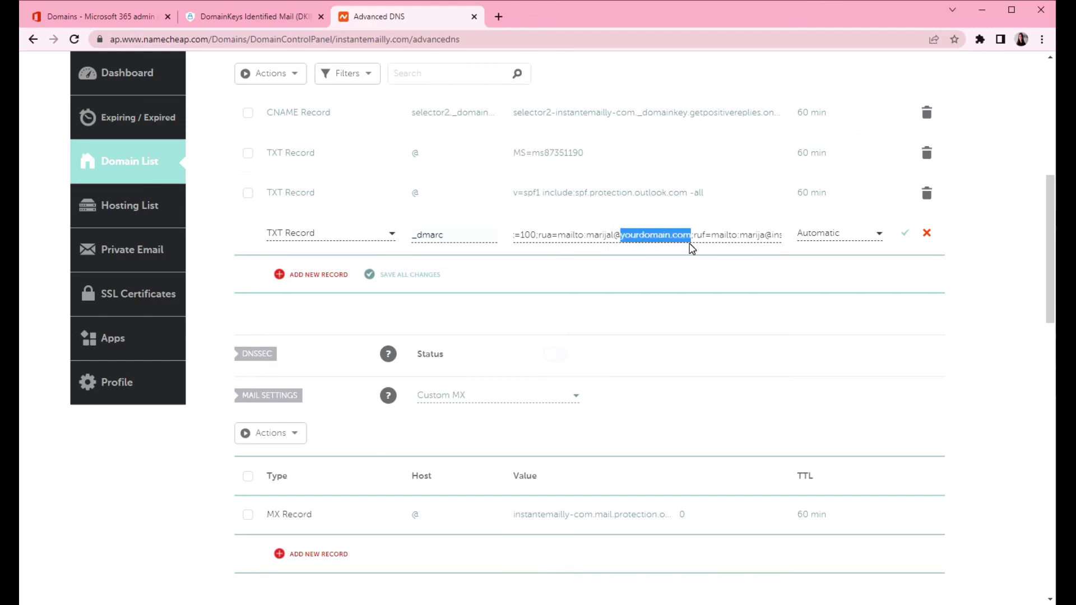
{"action": "type", "text": "instantly.ai"}
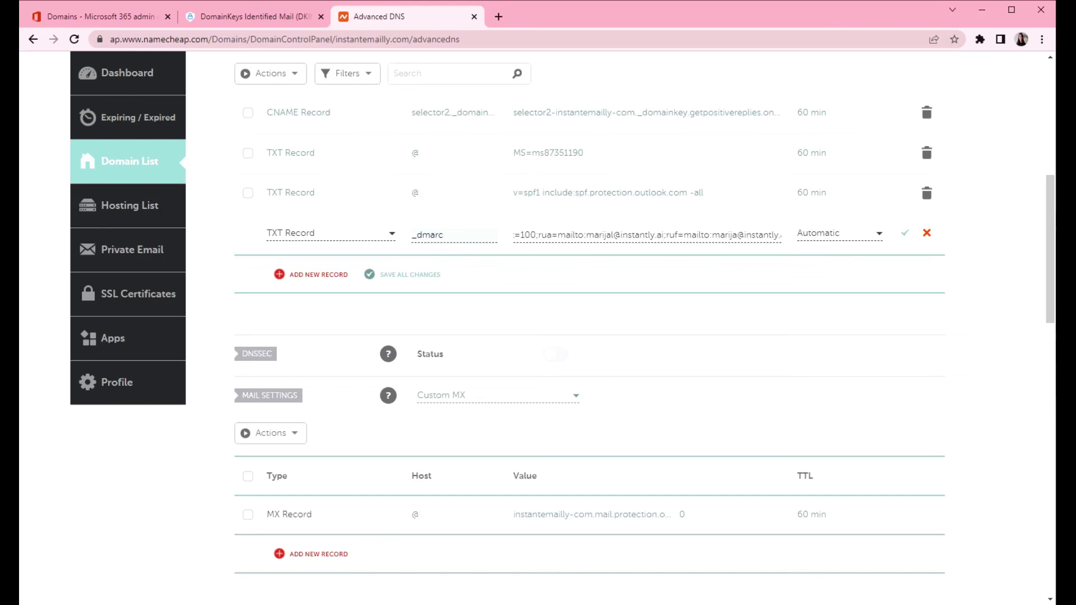
Step: Save the _dmarc TXT record (v=DMARC1;p=none, TTL Automatic) and review the host records
{"action": "left_click", "coordinate": [905, 235]}
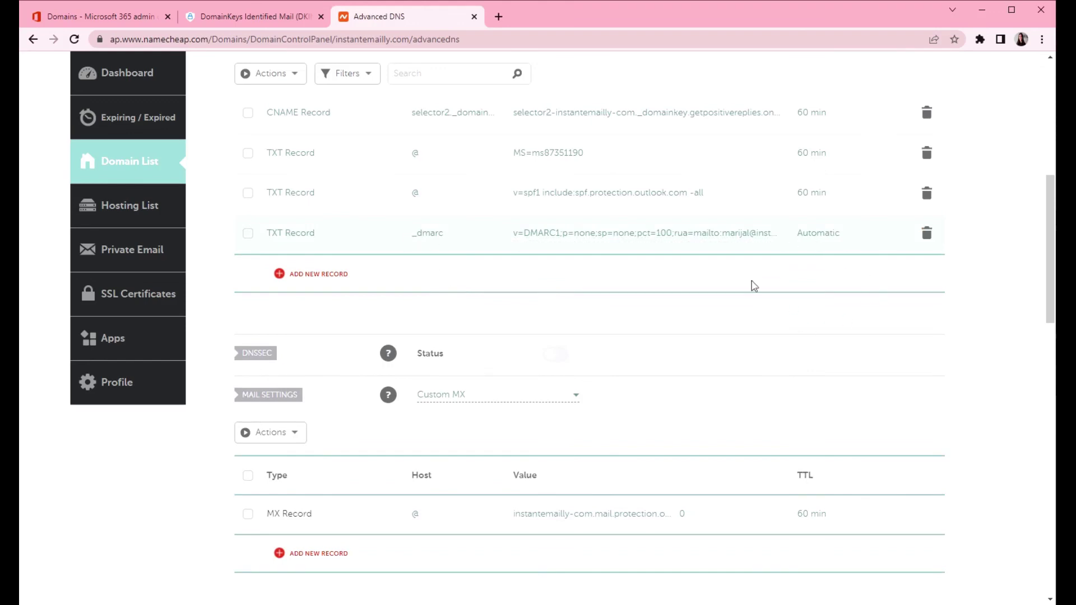
{"action": "scroll", "coordinate": [693, 326], "scroll_direction": "up", "scroll_amount": 3}
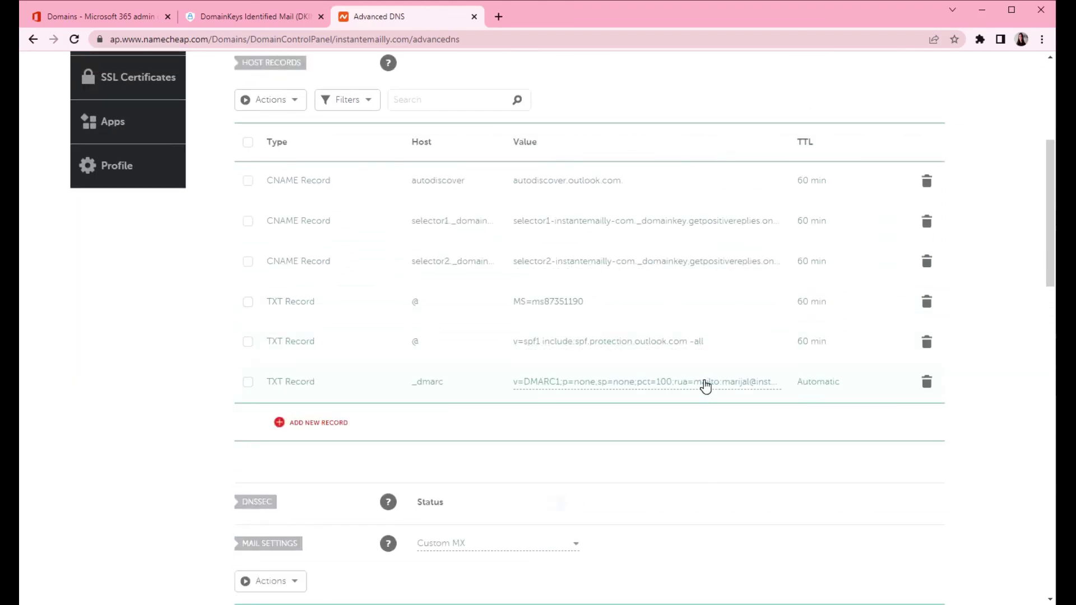
{"action": "scroll", "coordinate": [705, 386], "scroll_direction": "down", "scroll_amount": 3}
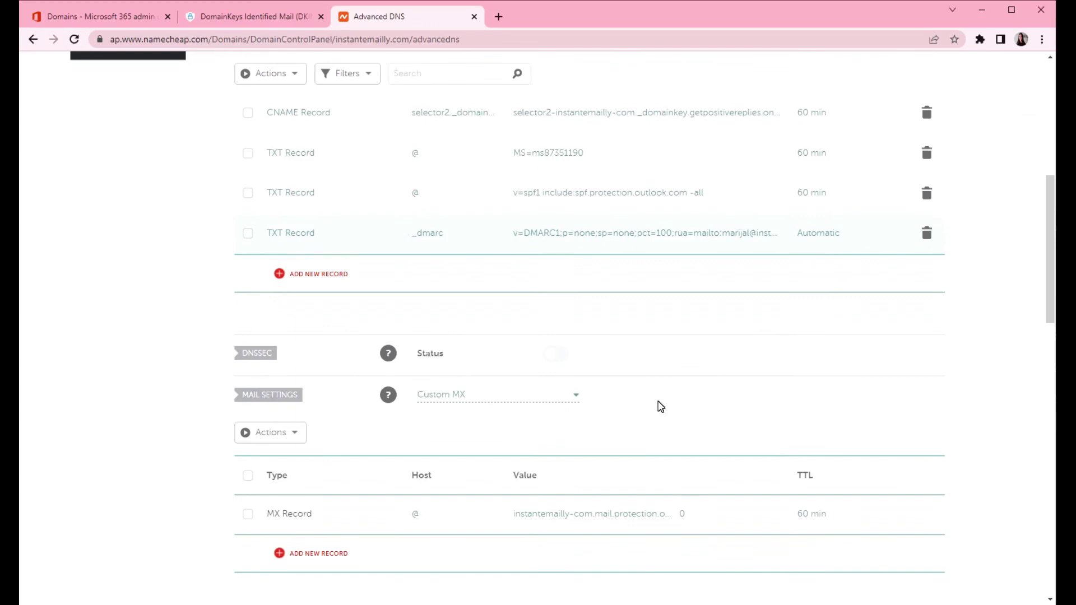
{"action": "scroll", "coordinate": [659, 406], "scroll_direction": "up", "scroll_amount": 4}
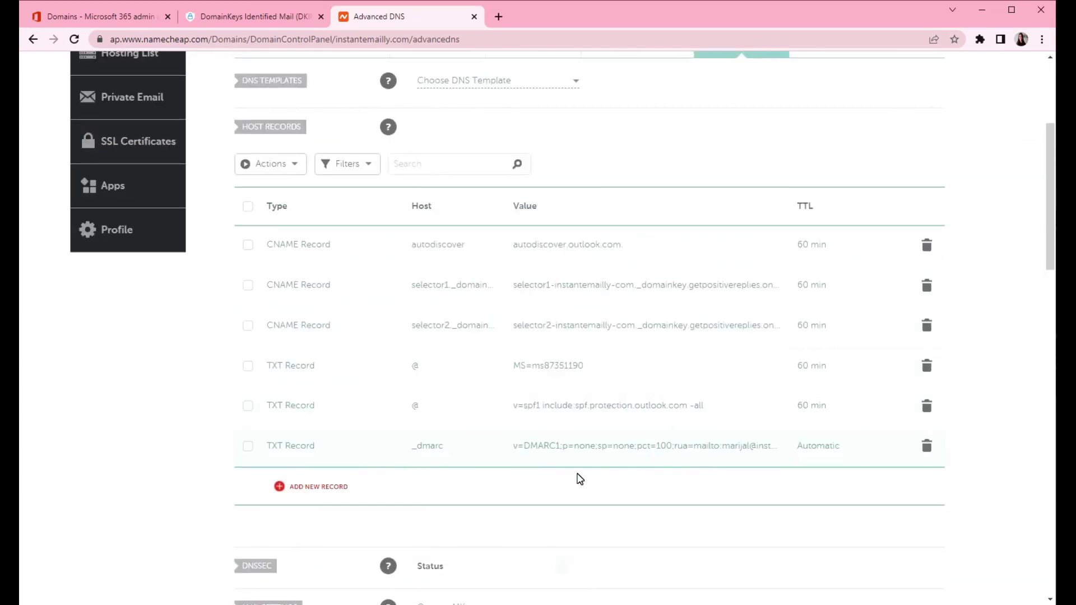
{"action": "scroll", "coordinate": [413, 439], "scroll_direction": "up", "scroll_amount": 5}
Step: Show the Microsoft 365 Domains list with instantemailly.com and all other domains Healthy
{"action": "left_click", "coordinate": [98, 16]}
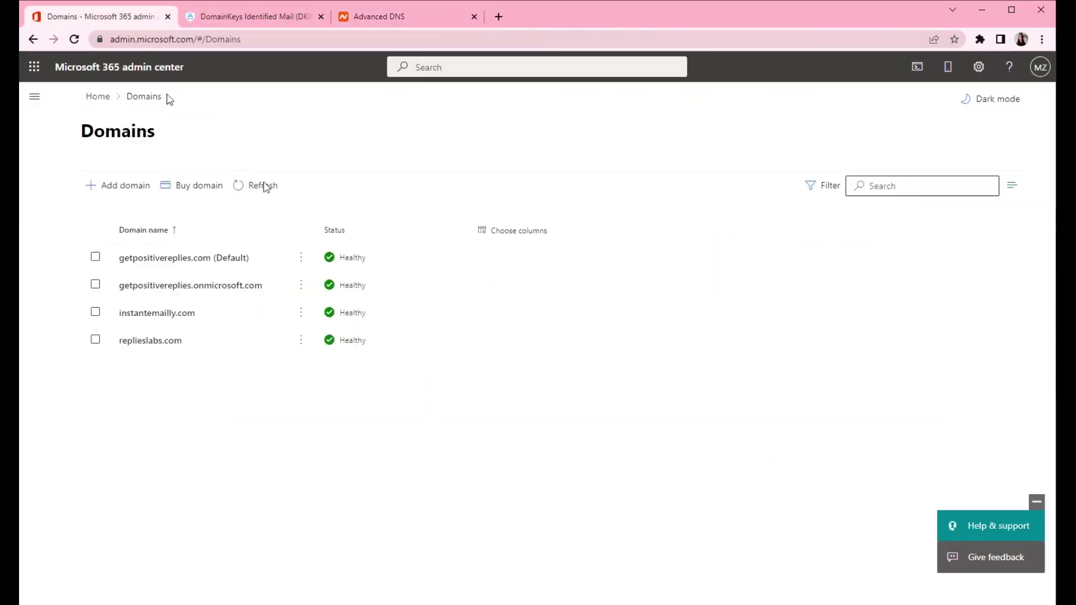